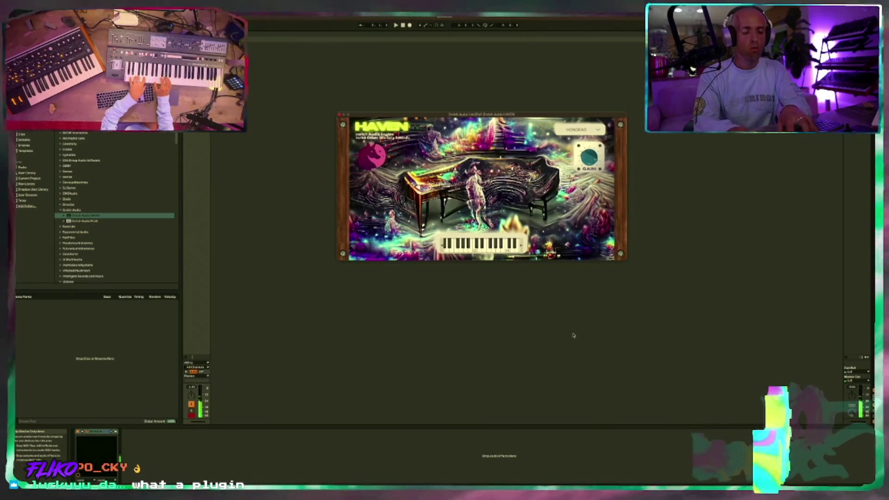
# - Open the captured HAVEN clip's notes and move its loop start back to the first of the last four chords
pyautogui.hotkey('shift', 'Tab')
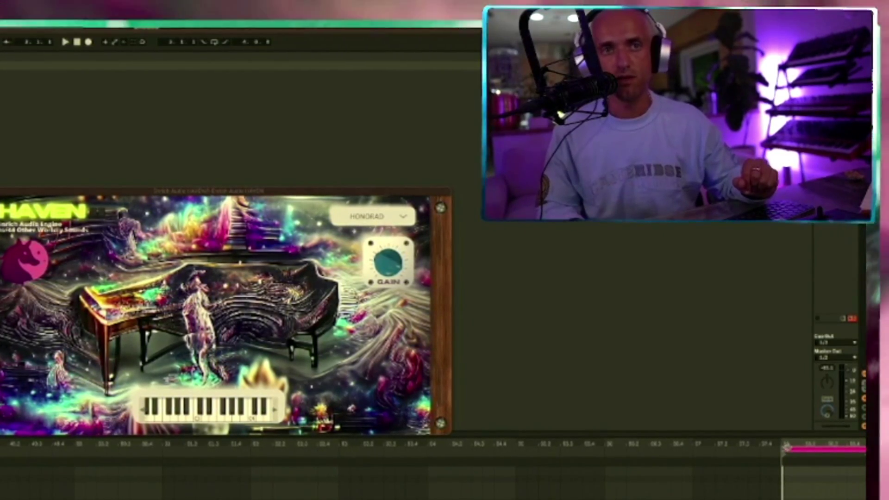
pyautogui.moveTo(783, 452); pyautogui.dragTo(513, 452)
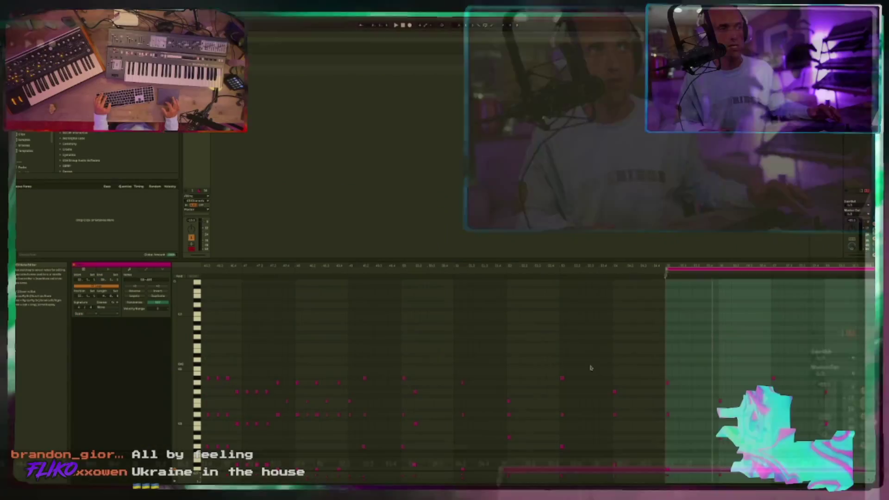
pyautogui.scroll(5, 658, 348)
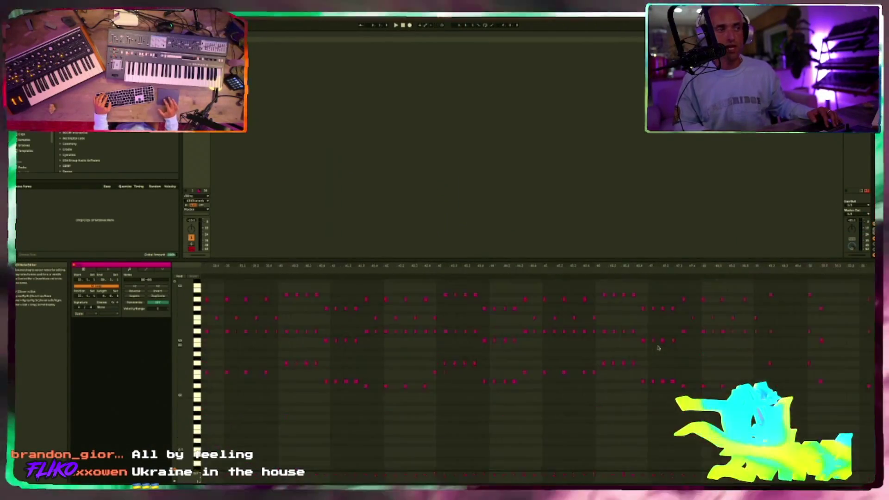
pyautogui.scroll(3, 658, 348)
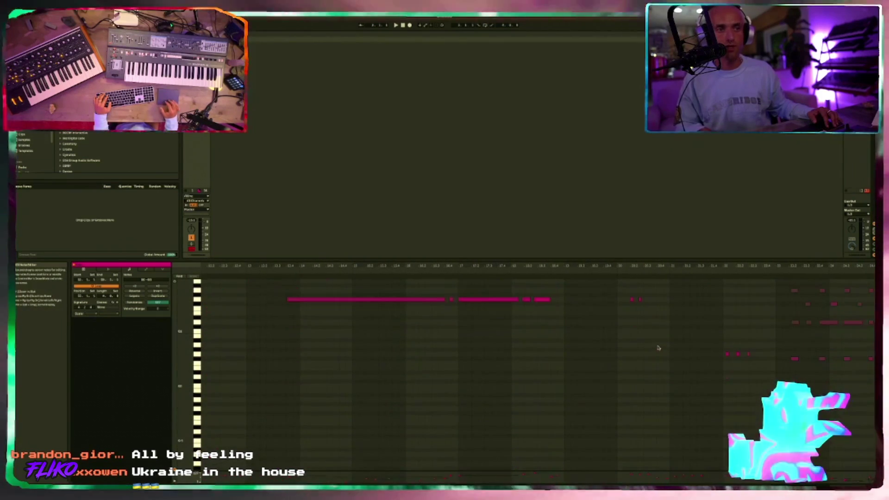
pyautogui.scroll(5, 659, 348)
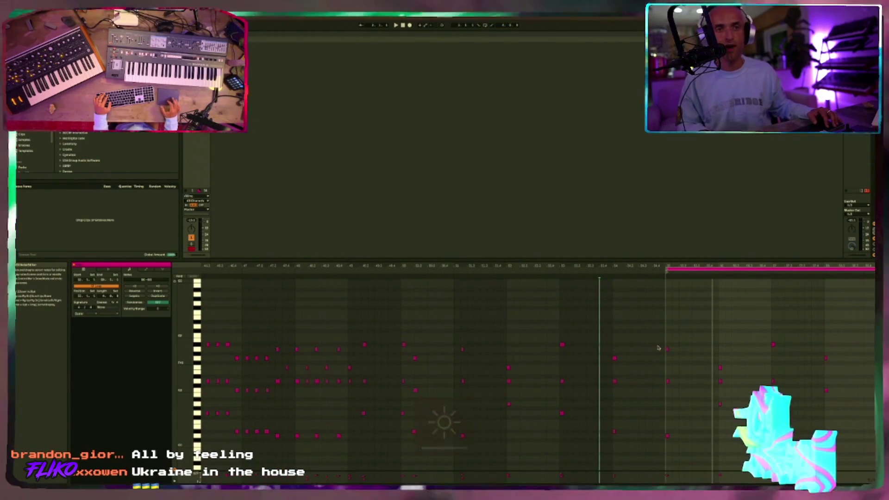
# - Place the insert marker just before the loop start and play back the looped chords
pyautogui.click(658, 348)
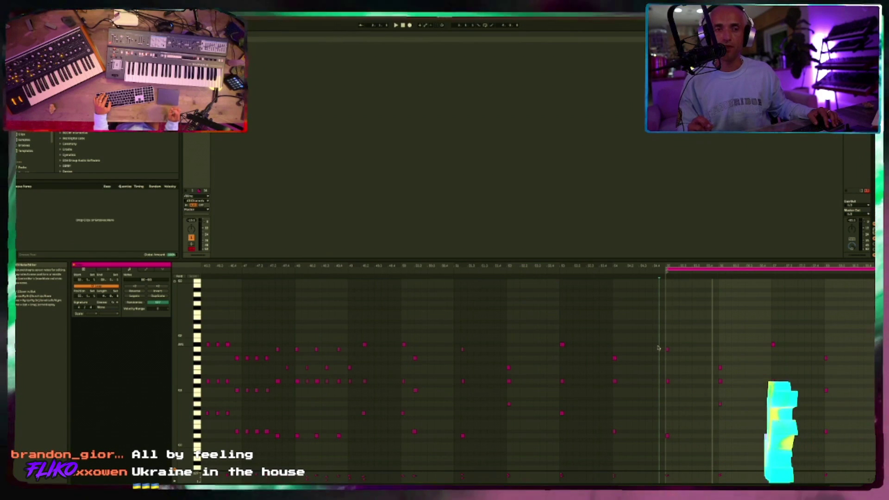
pyautogui.press('space')
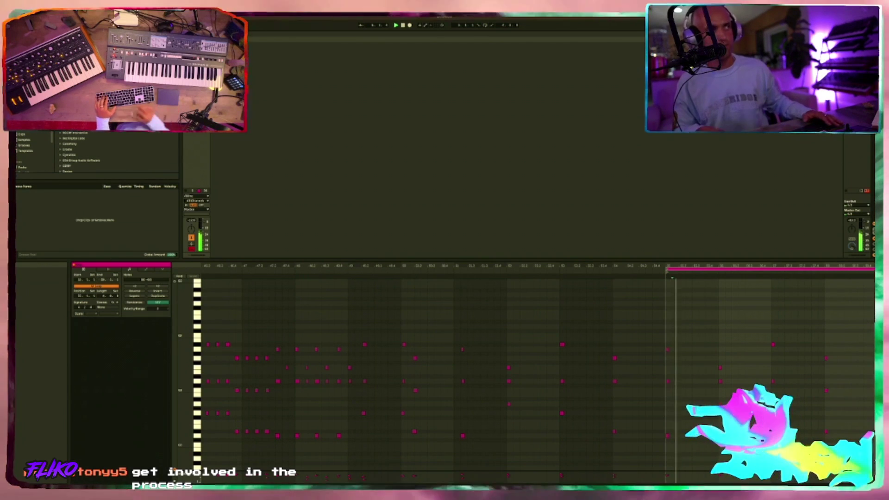
pyautogui.press('Escape')
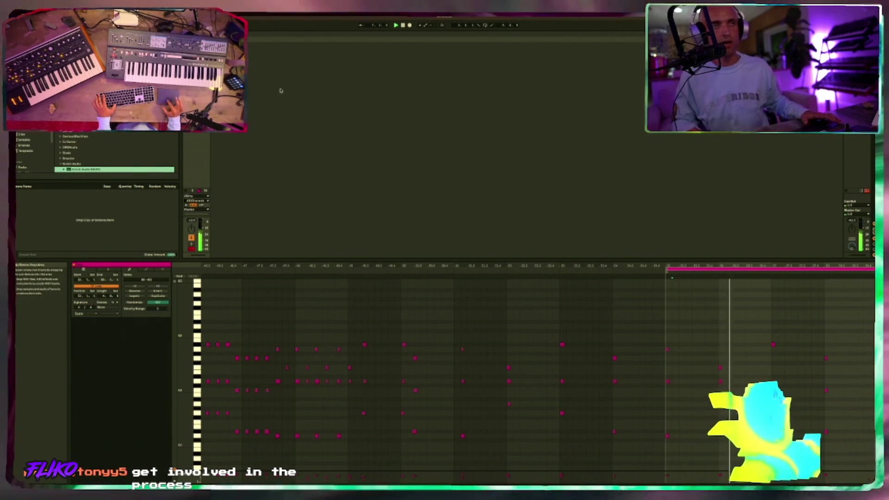
# - Bring up ValhallaDelay in the effect rack after the HAVEN instrument and set its delay time to 1/8
pyautogui.hotkey('shift', 'Tab')
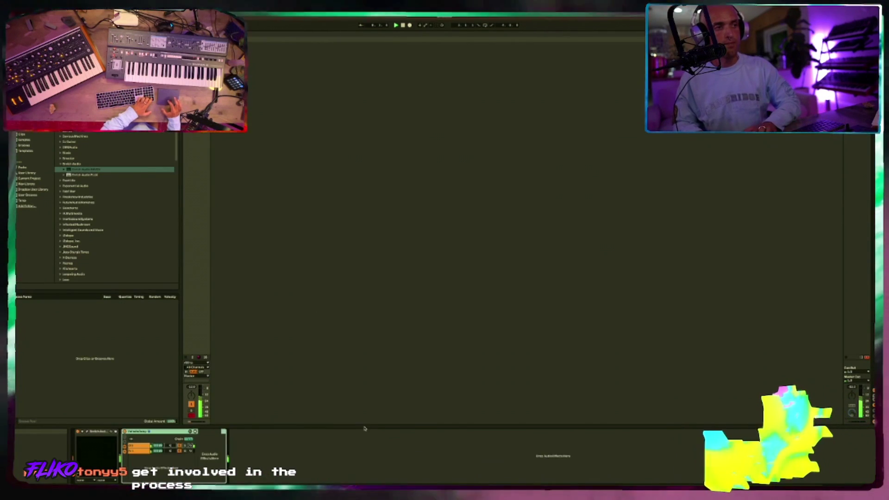
pyautogui.press('Return')
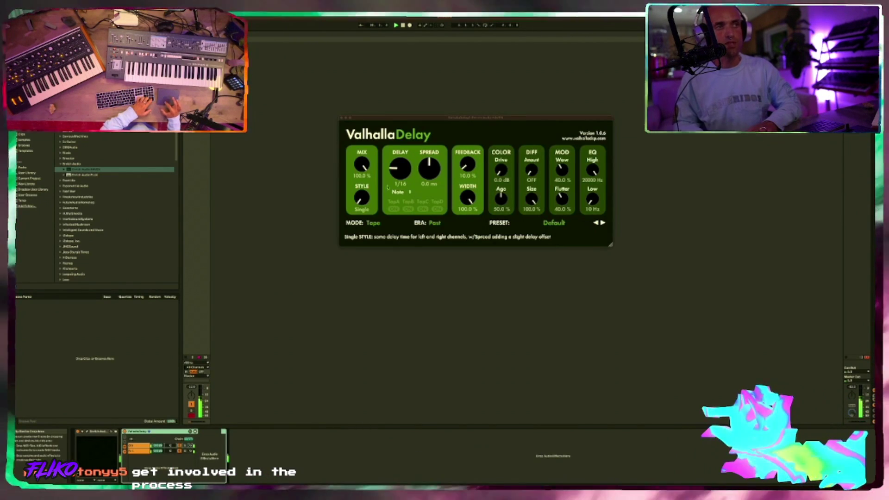
pyautogui.moveTo(402, 169); pyautogui.dragTo(410, 163)
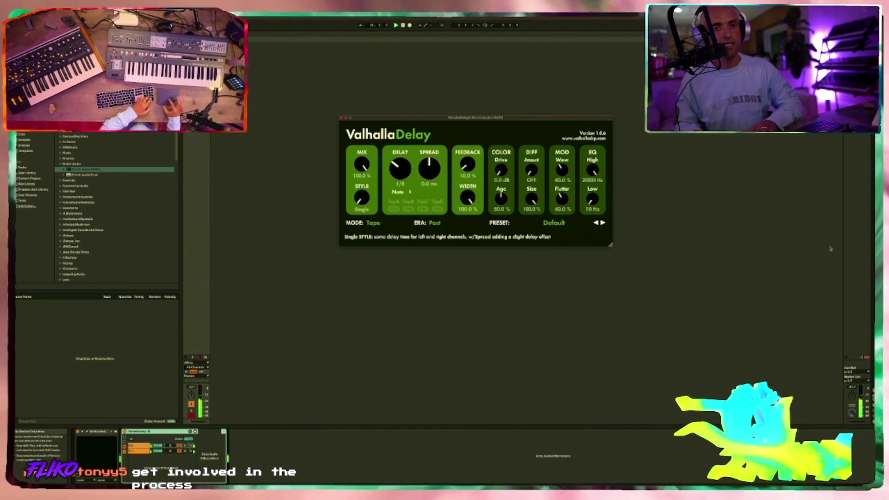
pyautogui.click(857, 39)
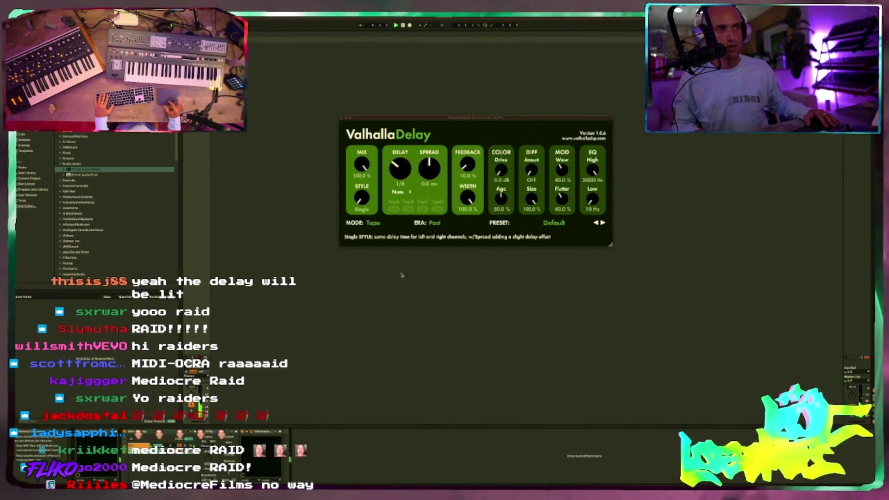
# - Set ValhallaDelay's delay time to a 1/4 note and its feedback to about 59%
pyautogui.scroll(2, 400, 167)
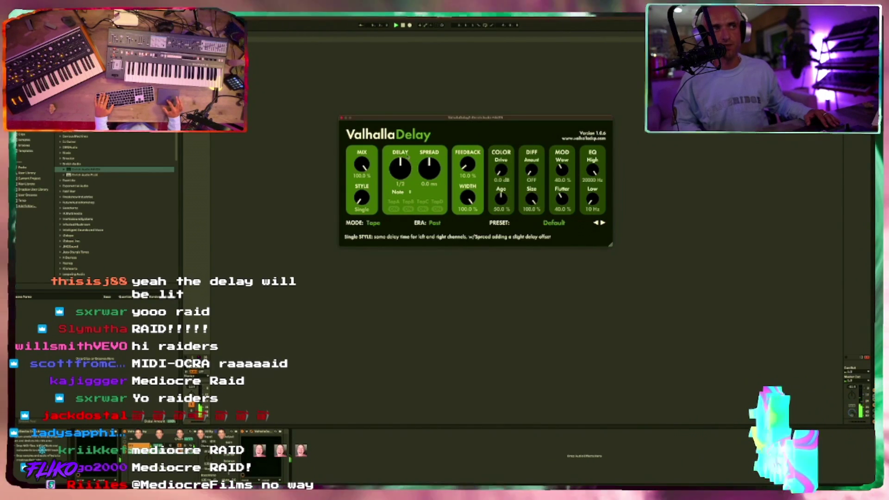
pyautogui.scroll(5, 472, 162)
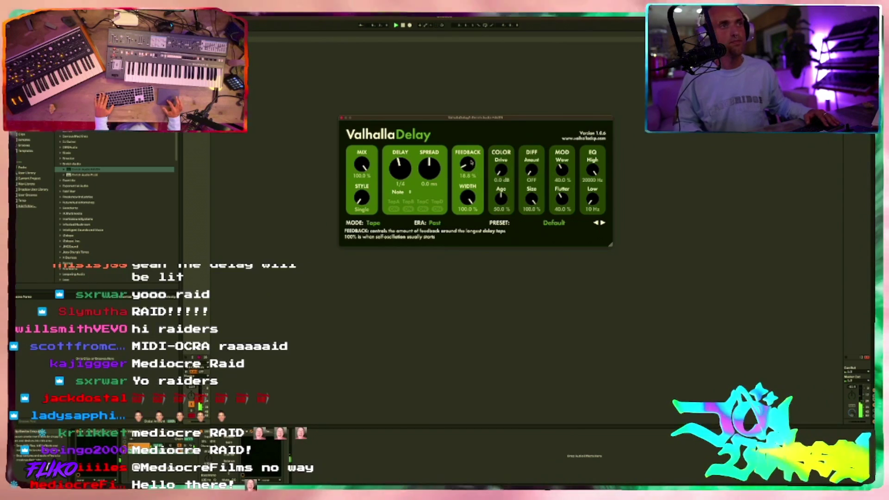
pyautogui.scroll(3, 471, 161)
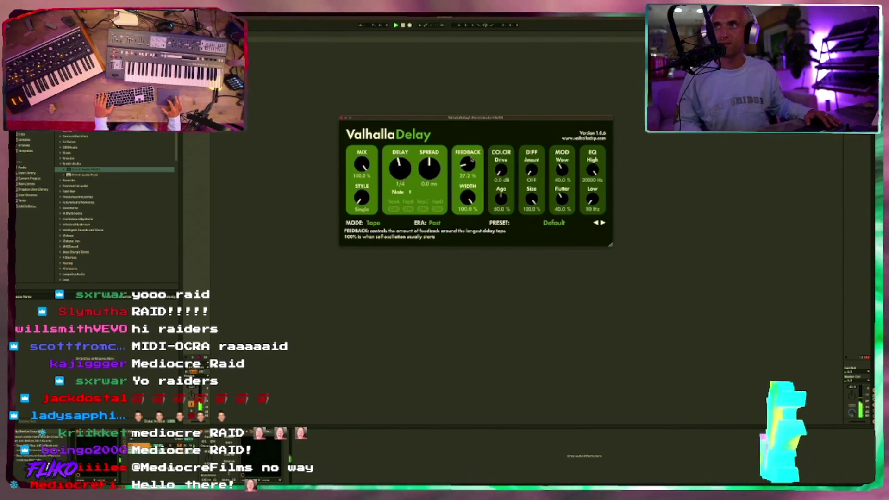
pyautogui.scroll(3, 472, 161)
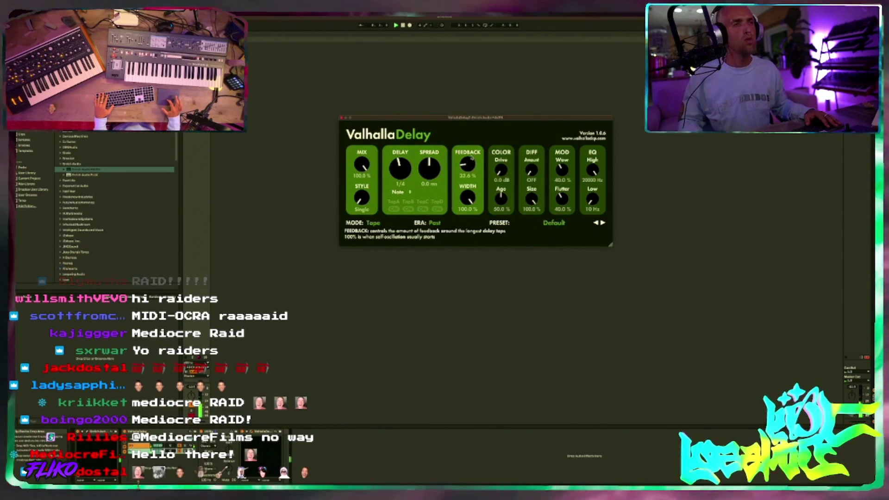
pyautogui.scroll(4, 471, 157)
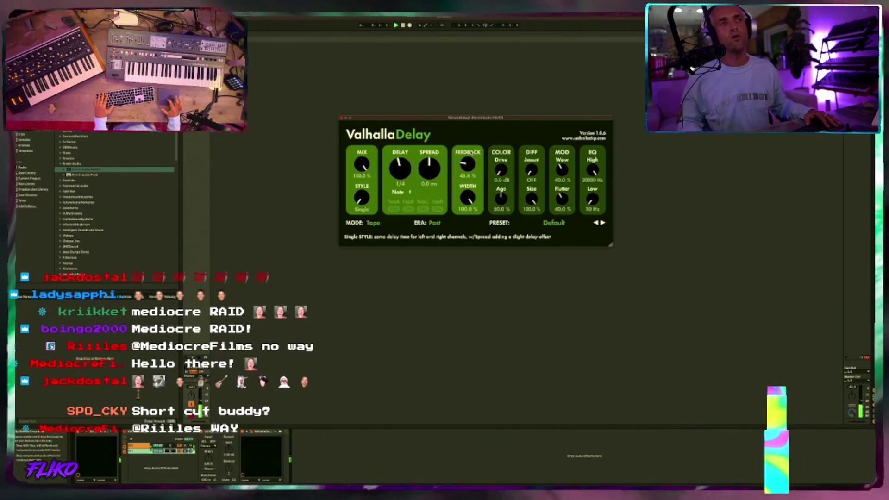
pyautogui.scroll(4, 470, 152)
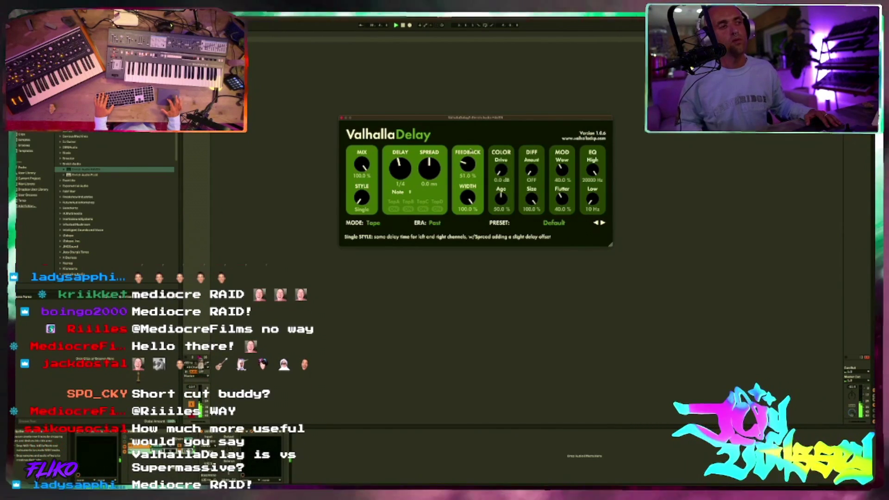
pyautogui.scroll(-1, 470, 146)
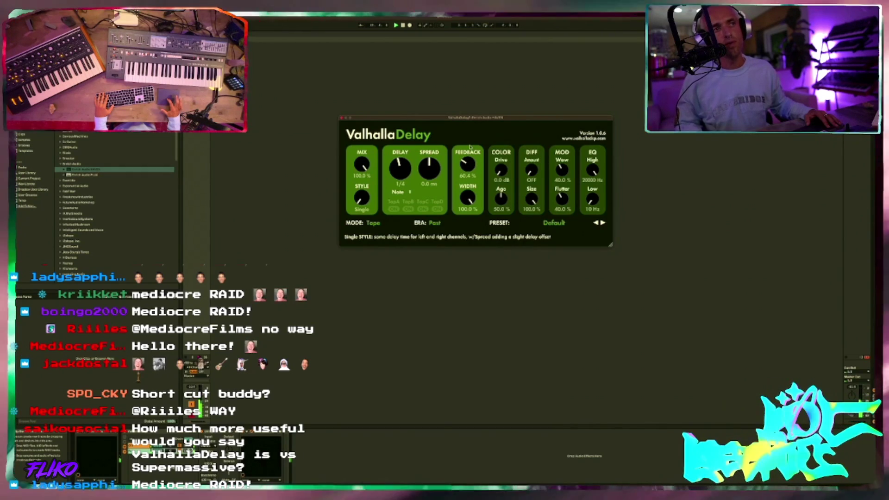
pyautogui.moveTo(470, 146); pyautogui.dragTo(470, 148)
# - Set the delay's spread to 18.8 ms and its low EQ to 910 Hz, and hide the plug-in window
pyautogui.moveTo(430, 170); pyautogui.dragTo(431, 139)
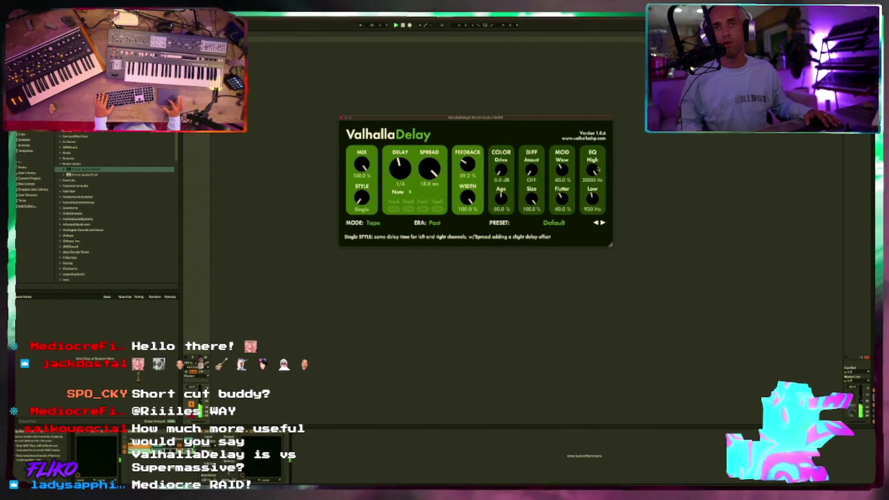
pyautogui.moveTo(596, 199); pyautogui.dragTo(598, 166)
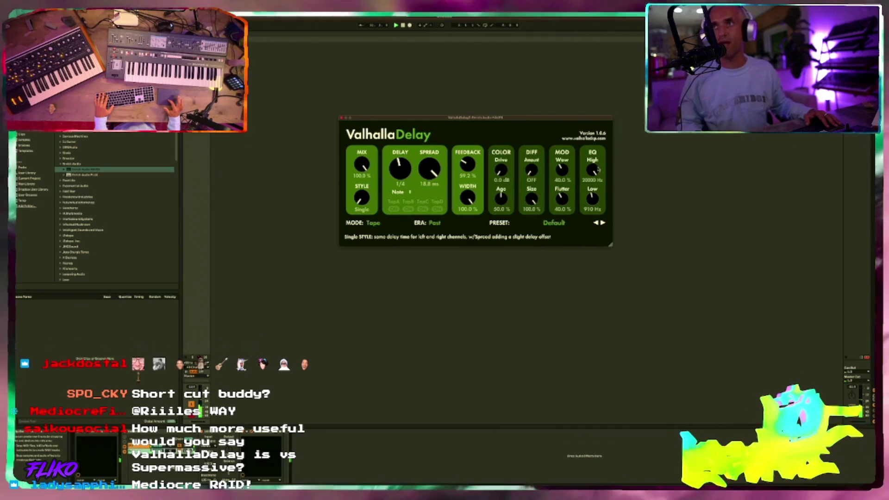
pyautogui.moveTo(598, 166); pyautogui.dragTo(597, 170)
pyautogui.press('super+alt+p')
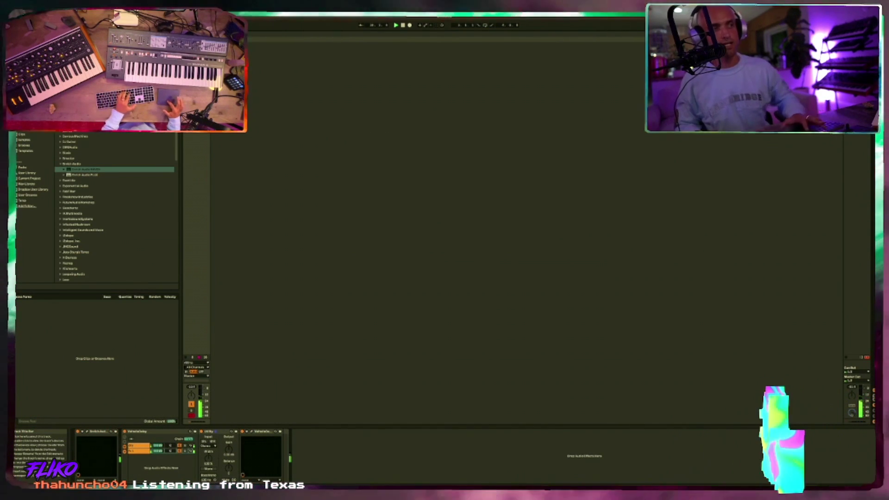
# - Capture the played phrase on a new MIDI track and move the clip's loop start back to its first long note
pyautogui.press('super+shift+t')
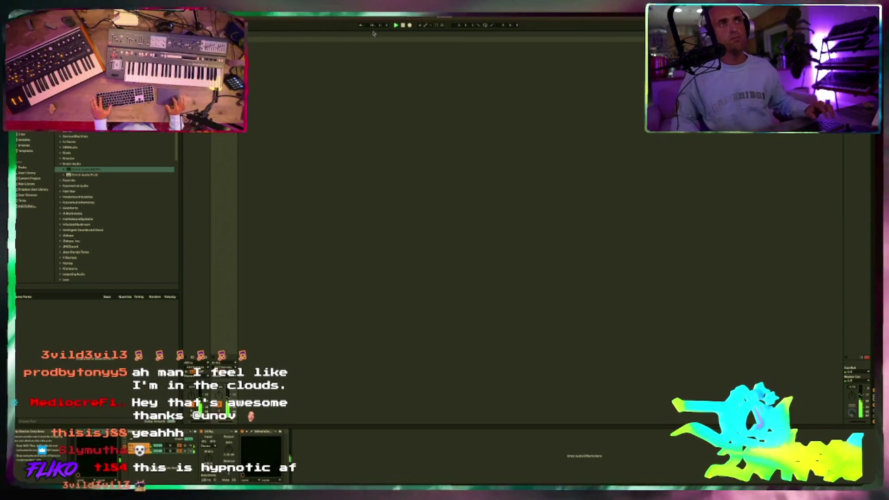
pyautogui.click(436, 25)
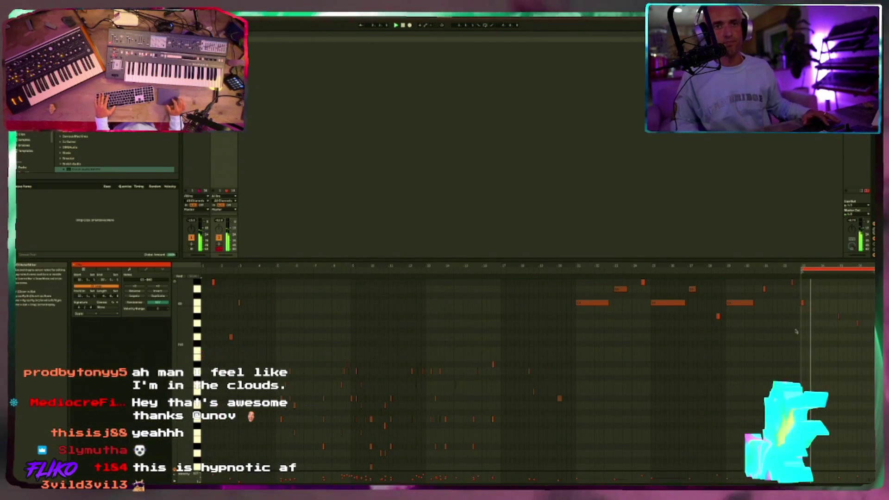
pyautogui.moveTo(803, 269); pyautogui.dragTo(577, 270)
# - Quantize the captured clip to the current grid, adjusting the note starts instead of the note ends
pyautogui.click(693, 386)
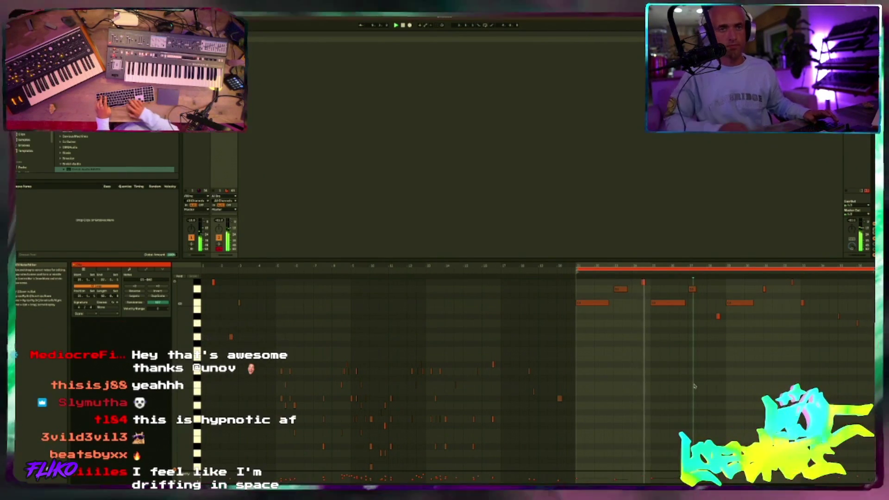
pyautogui.press('super+shift+u')
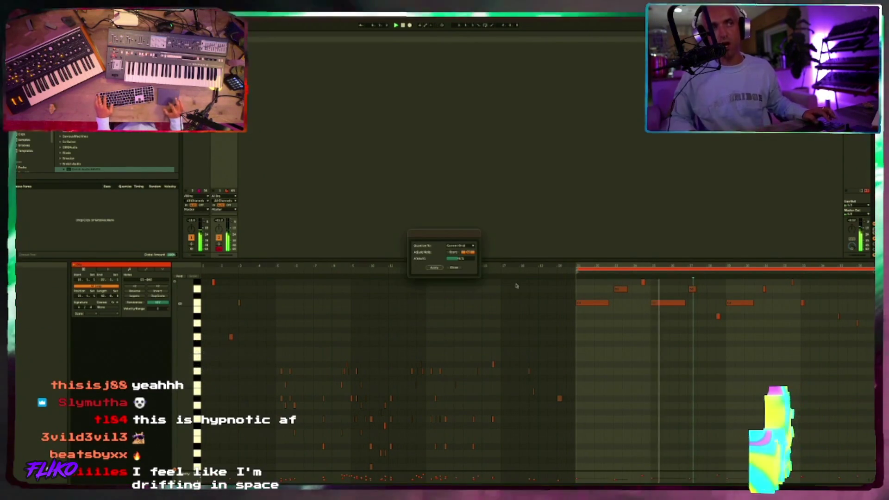
pyautogui.click(453, 252)
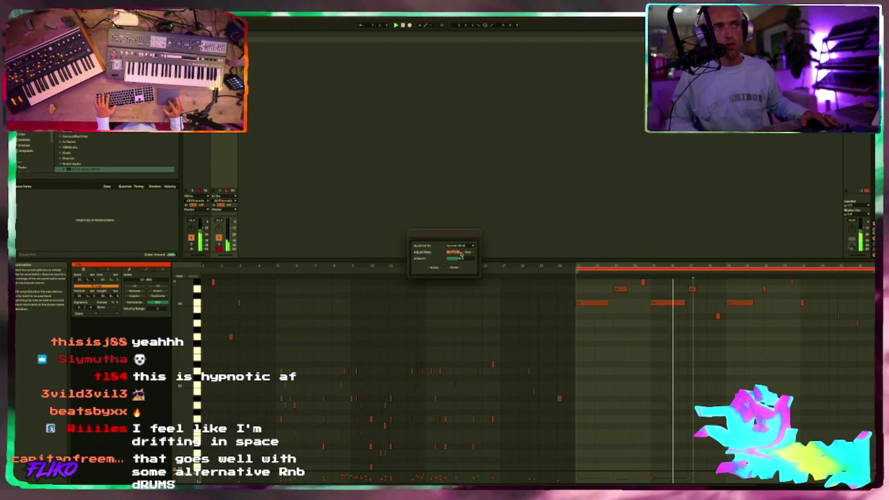
pyautogui.click(434, 269)
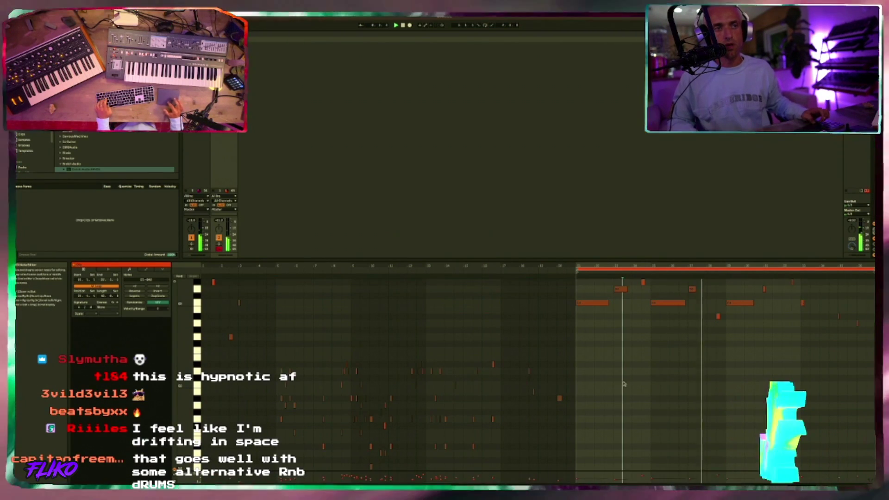
# - Crop the new track's clip and the first track's chord clip to their loop ranges
pyautogui.rightClick(623, 382)
pyautogui.click(645, 407)
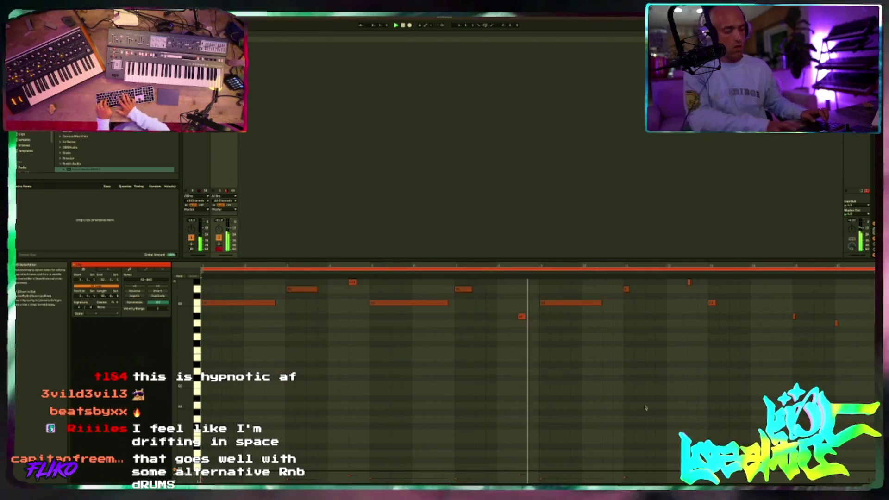
pyautogui.scroll(1, 645, 407)
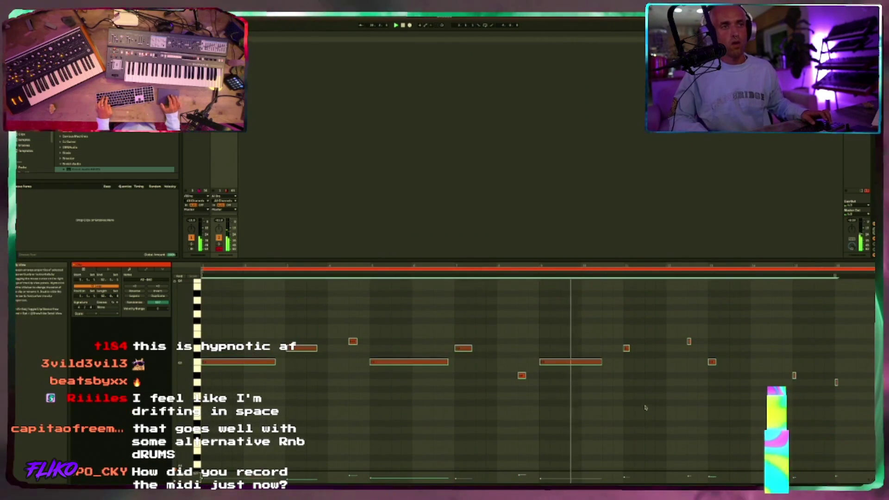
pyautogui.click(645, 408)
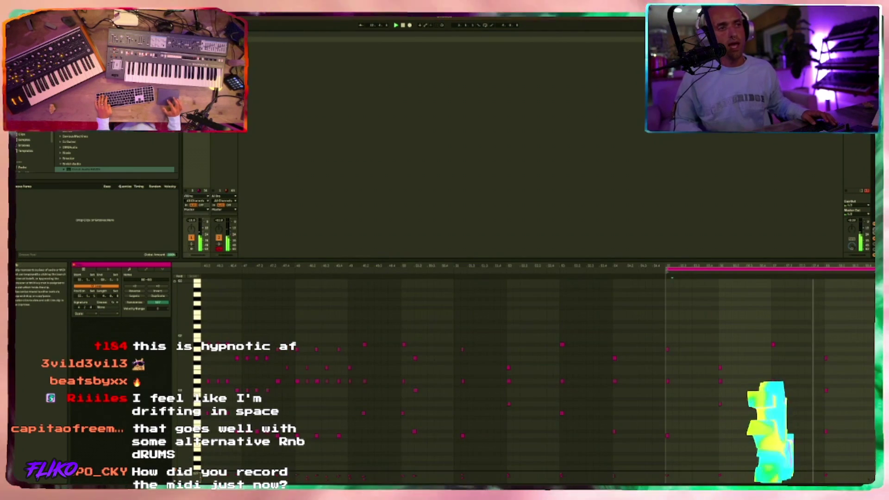
pyautogui.rightClick(726, 327)
pyautogui.click(743, 349)
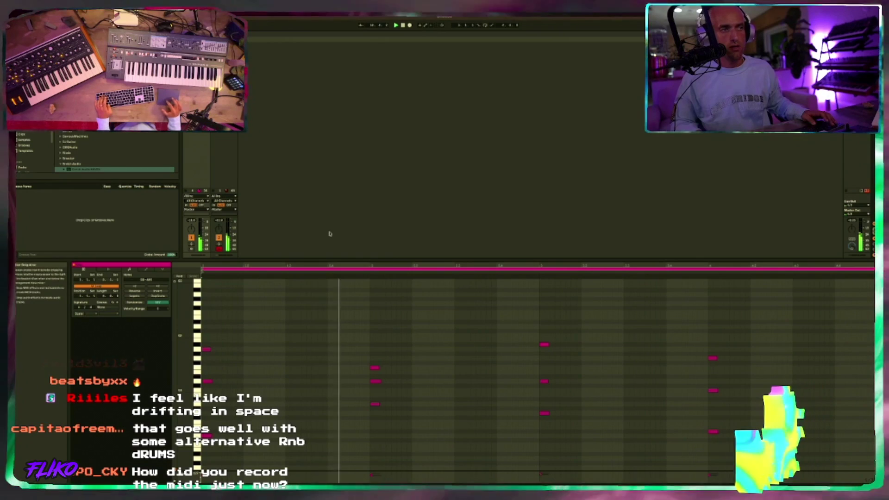
# - Add the Altiverb reverb to the melody track, show that track's device chain and start playback
pyautogui.click(232, 224)
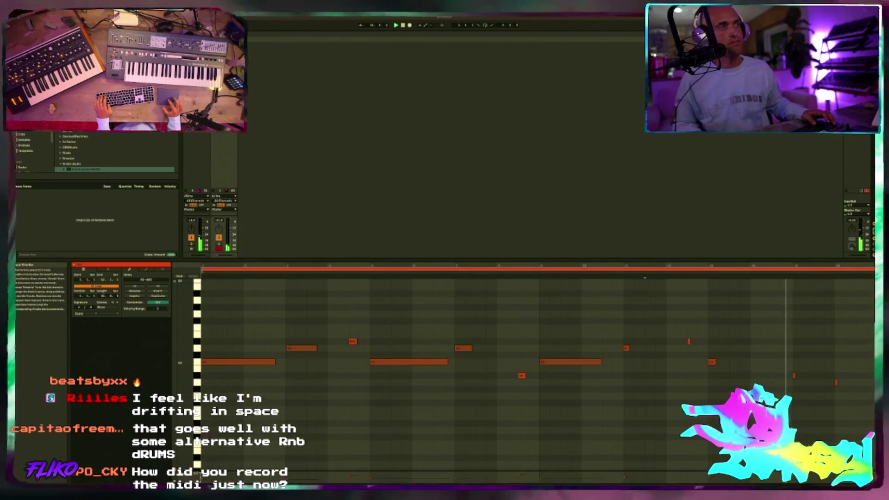
pyautogui.hotkey('shift', 'Tab')
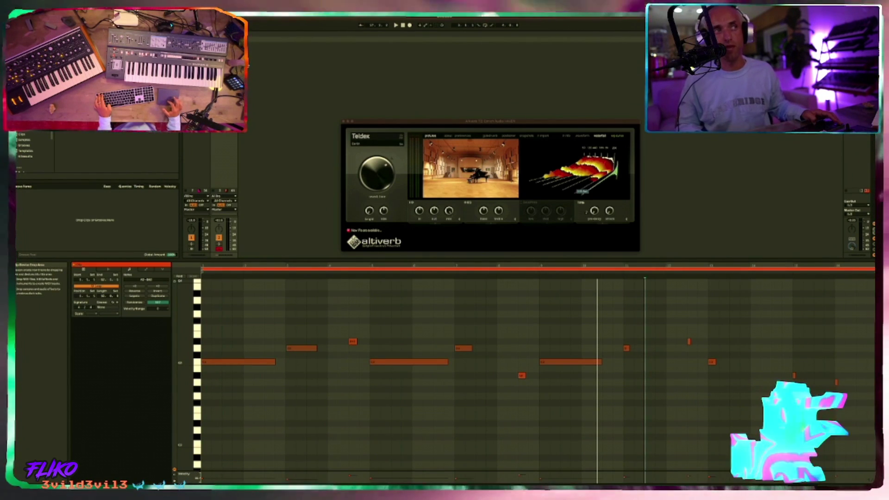
pyautogui.click(224, 65)
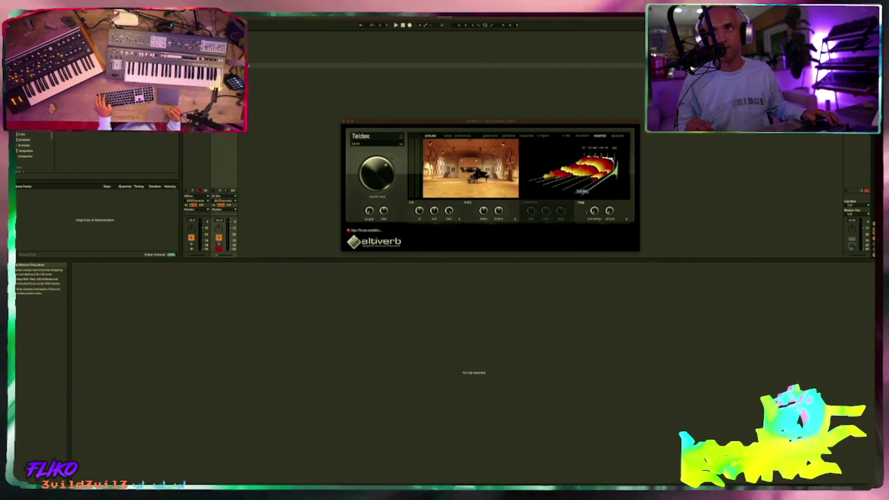
pyautogui.hotkey('shift', 'Tab')
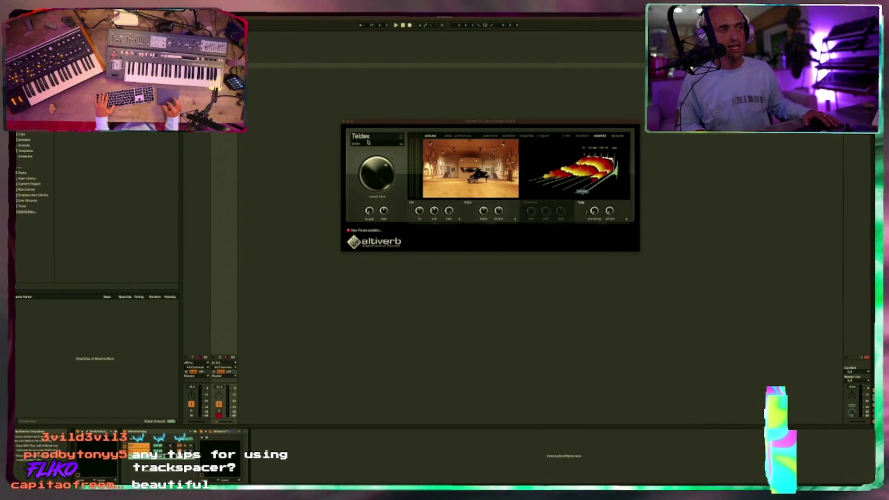
pyautogui.press('space')
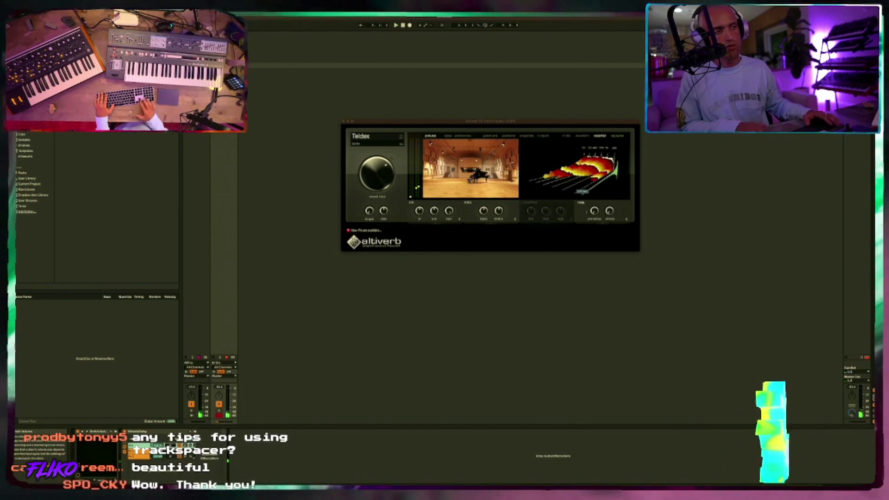
# - Audition Zube Tube from Altiverb's Design category, load the Space Phone impulse response instead, and close the reverb window
pyautogui.click(359, 138)
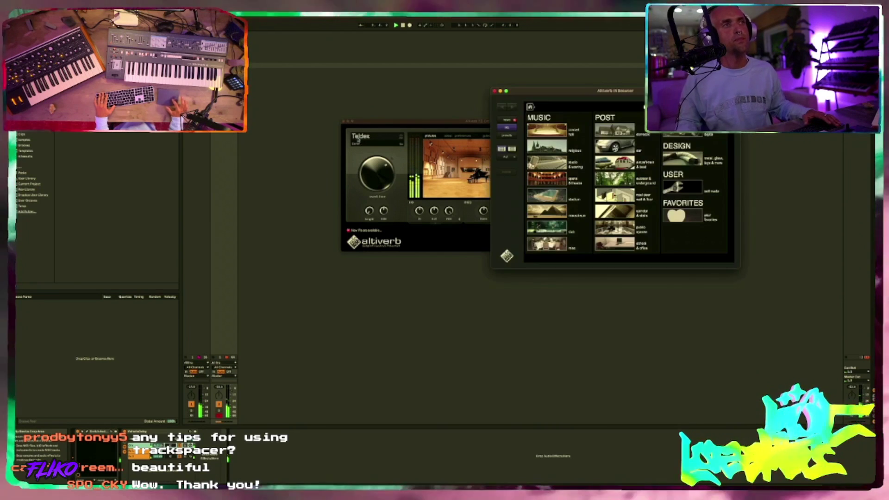
pyautogui.click(696, 164)
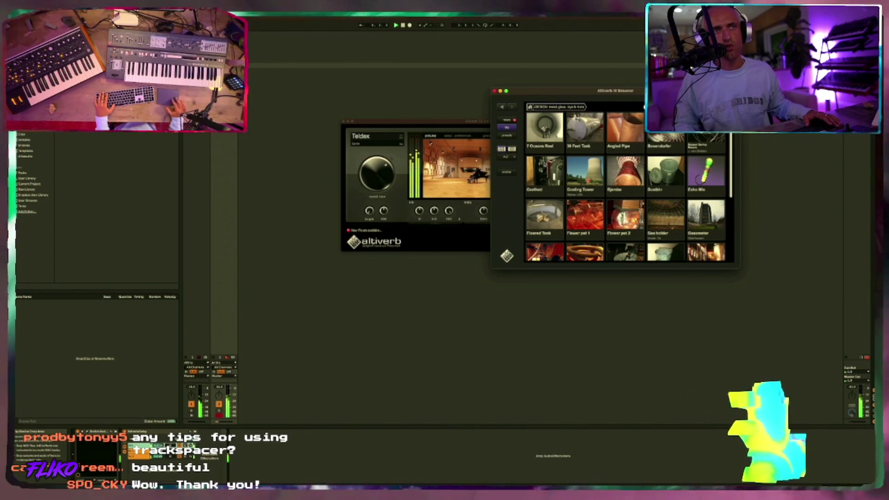
pyautogui.scroll(-4, 545, 165)
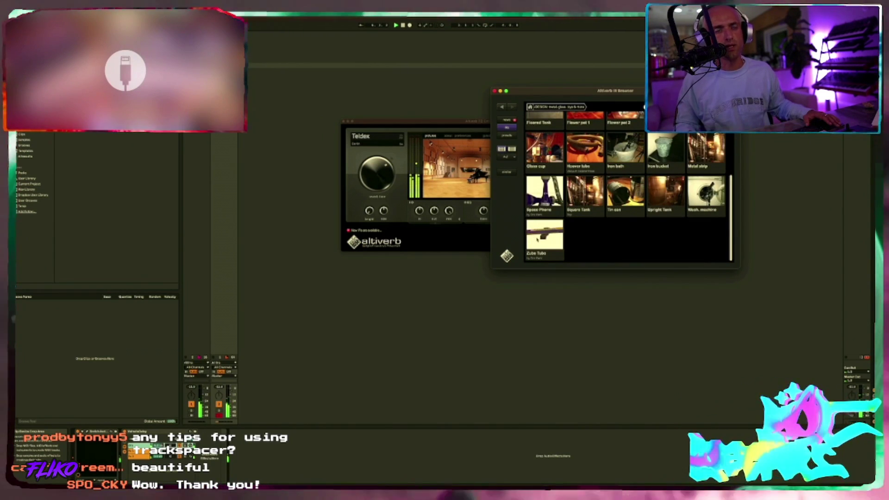
pyautogui.click(538, 239)
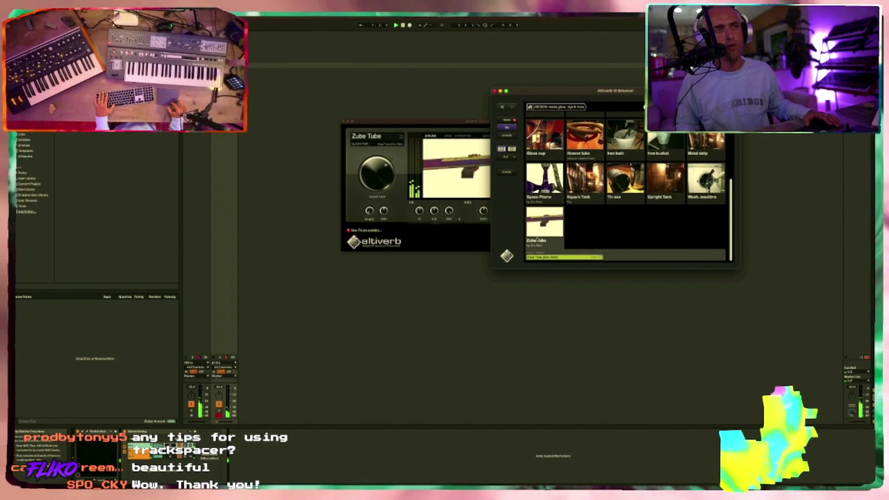
pyautogui.press('Up')
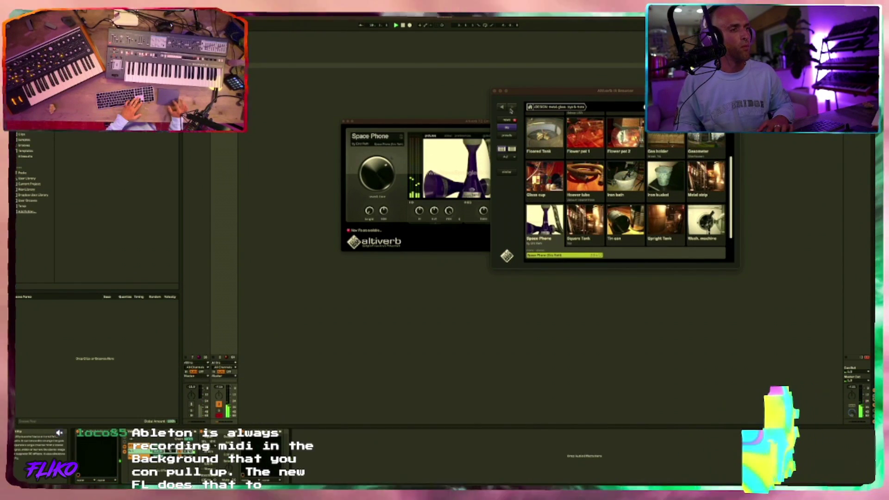
pyautogui.click(341, 121)
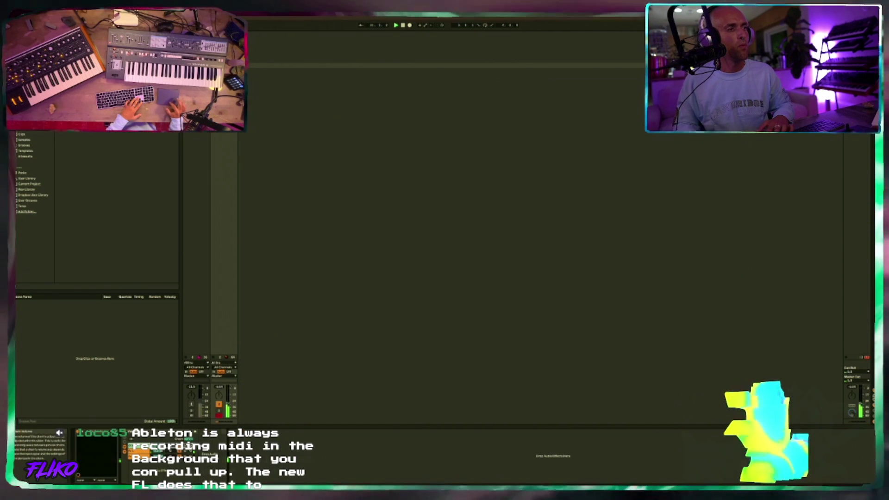
# - Group the chord and melody tracks and add ShaperBox with a volume shaper to the group
pyautogui.click(196, 35)
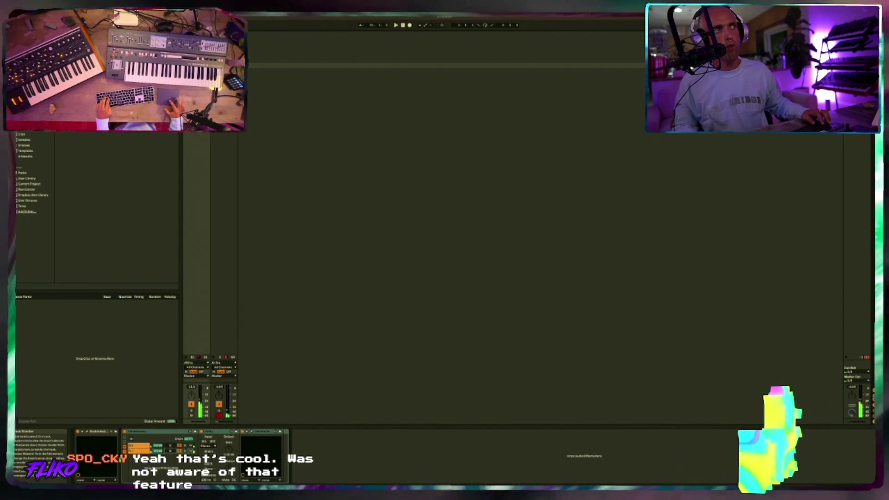
pyautogui.click(224, 35)
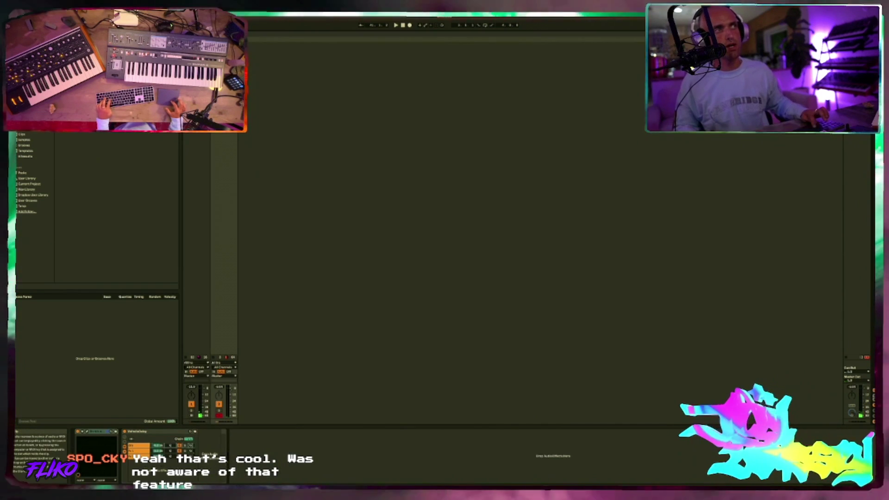
pyautogui.hotkey('ctrl', 'g')
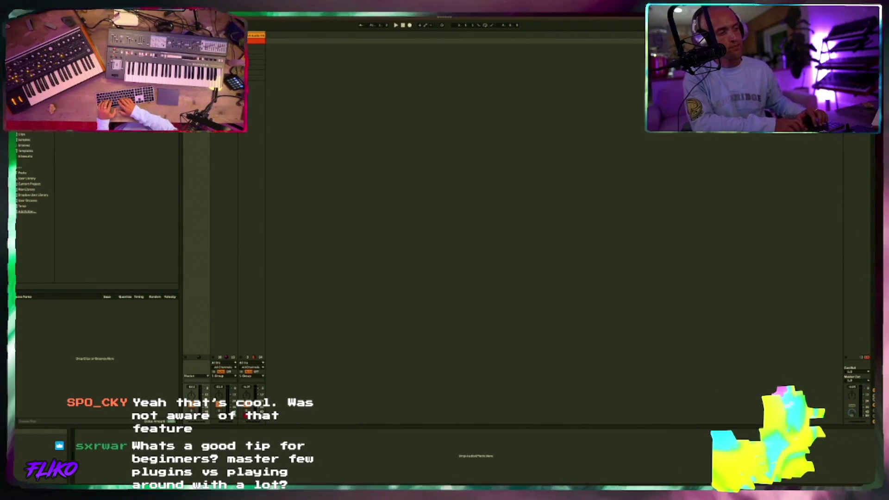
pyautogui.press('Return')
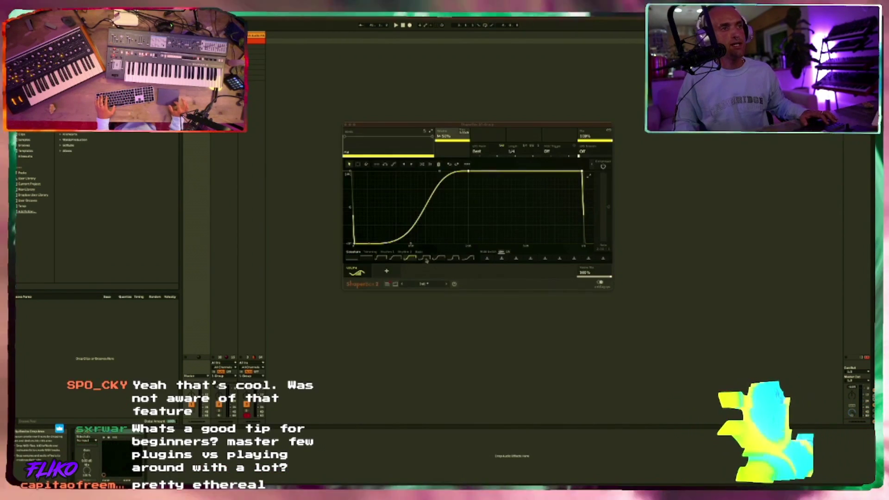
# - Set the volume shaper's mix to 40% while the loop plays
pyautogui.moveTo(596, 137); pyautogui.dragTo(579, 141)
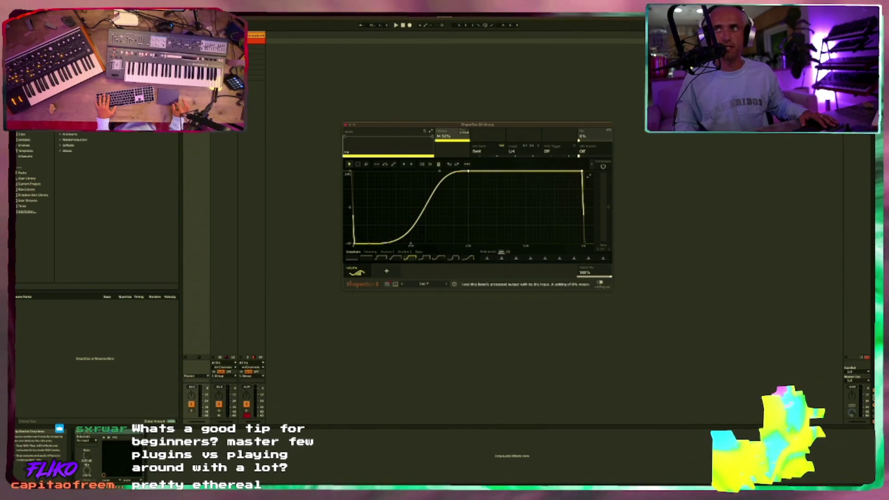
pyautogui.press('space')
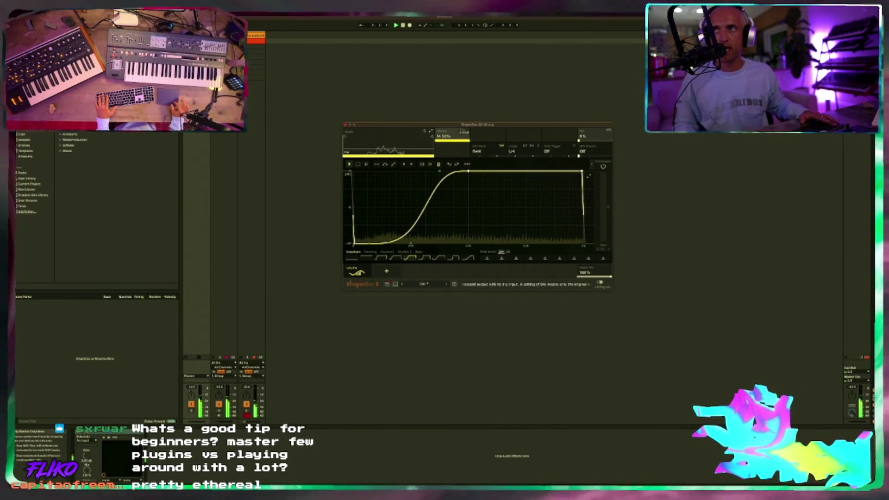
pyautogui.moveTo(580, 139); pyautogui.dragTo(586, 139)
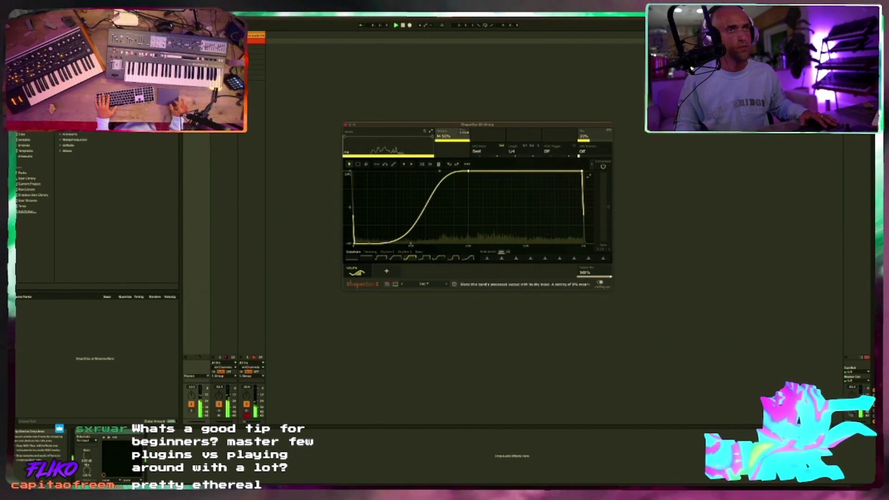
pyautogui.moveTo(589, 139); pyautogui.dragTo(591, 140)
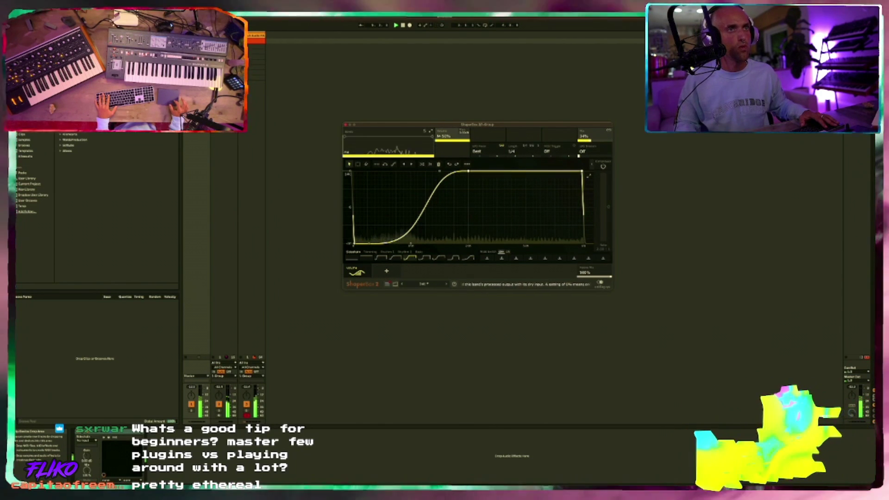
pyautogui.moveTo(591, 139); pyautogui.dragTo(595, 139)
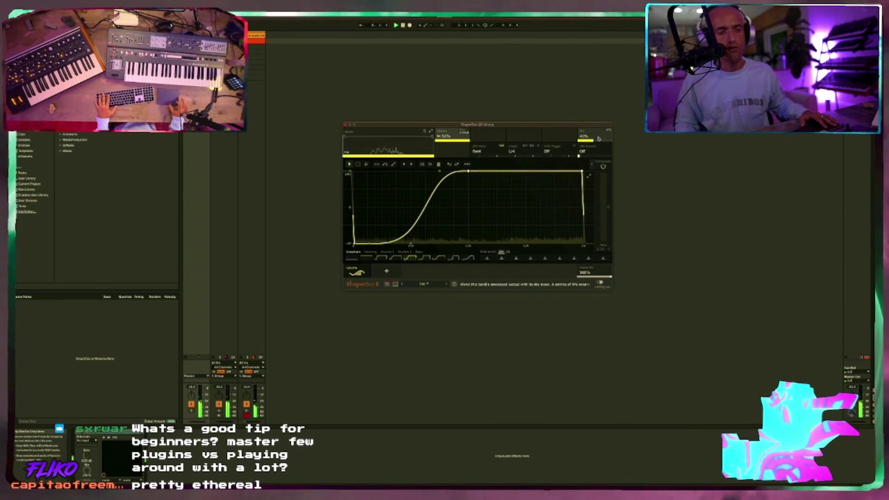
# - Add a time shaper with a one-bar descending step pattern, place it before the volume shaper, and close the ShaperBox window
pyautogui.click(386, 272)
pyautogui.click(363, 167)
pyautogui.click(523, 151)
pyautogui.click(521, 246)
pyautogui.click(382, 258)
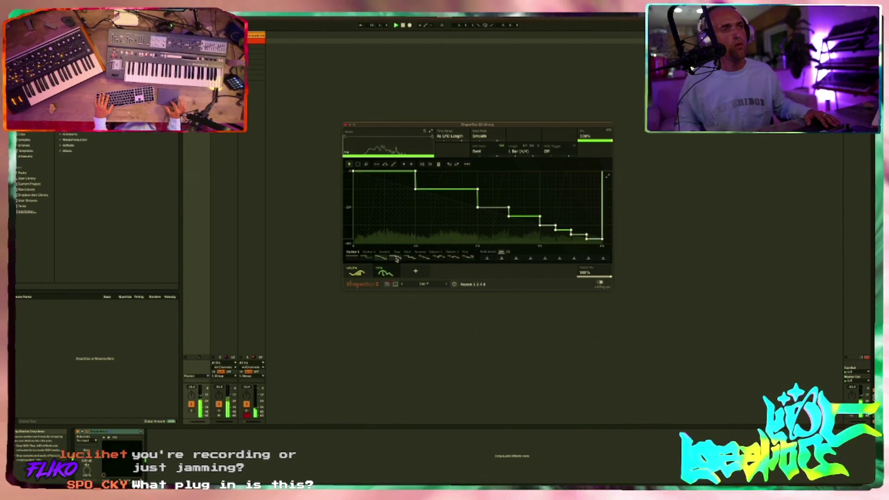
pyautogui.click(396, 260)
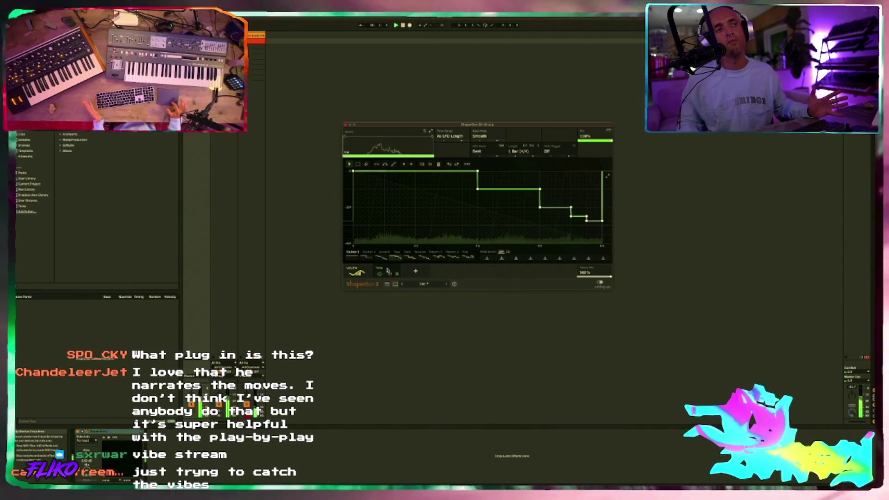
pyautogui.moveTo(375, 270); pyautogui.dragTo(355, 271)
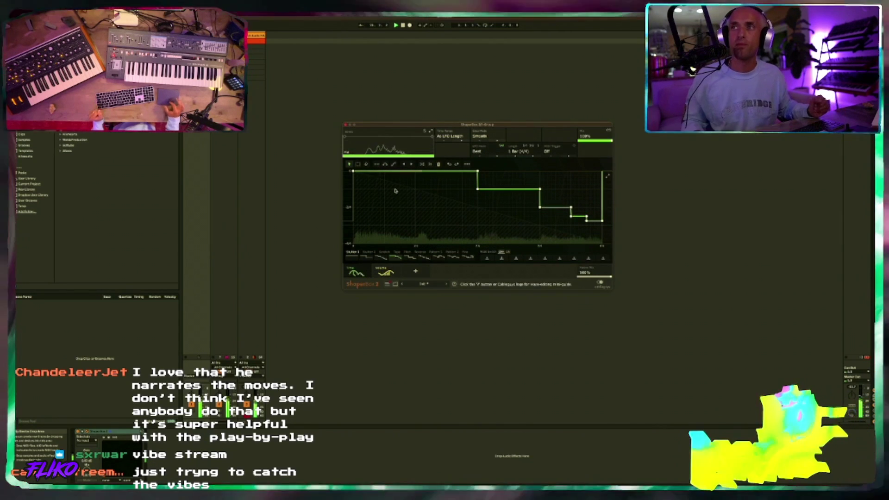
pyautogui.click(345, 125)
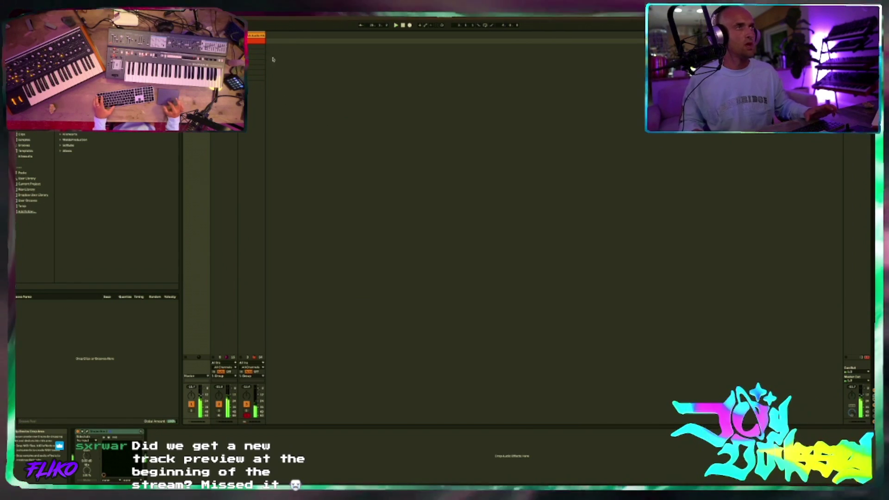
# - Add a MIDI track with the Haven instrument after the melody track and paste the chord clip into its first slot
pyautogui.click(259, 39)
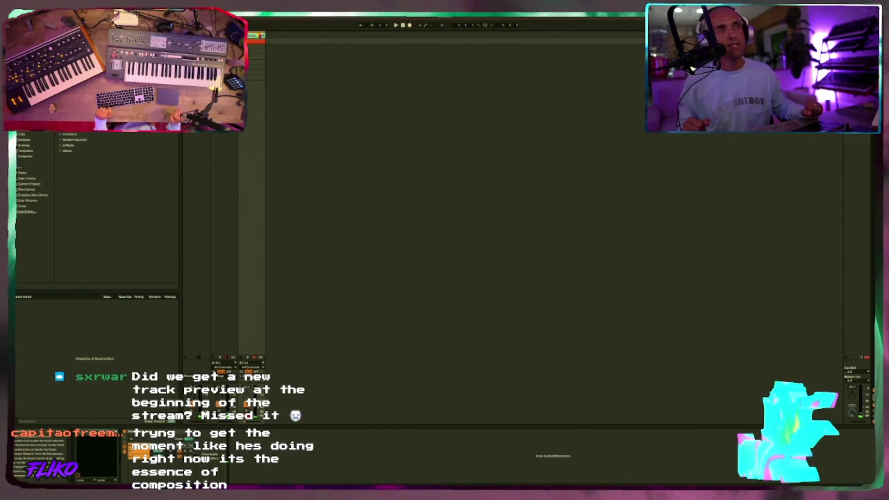
pyautogui.hotkey('ctrl', 't')
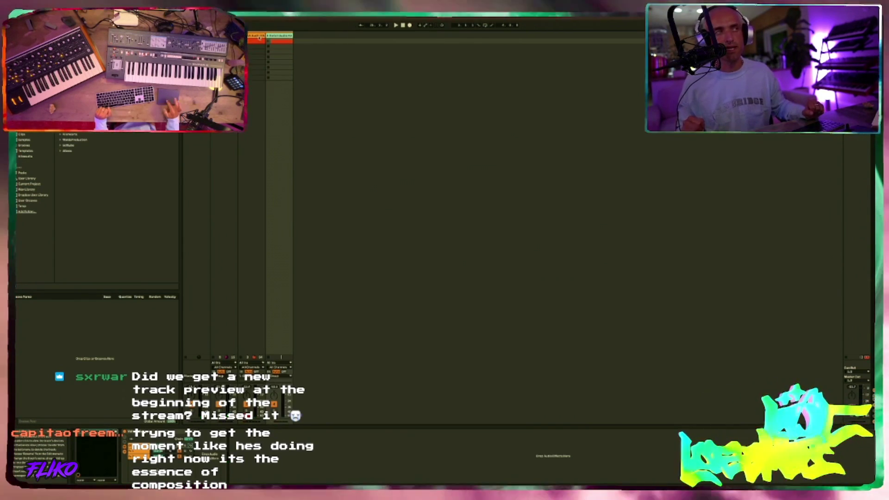
pyautogui.click(264, 42)
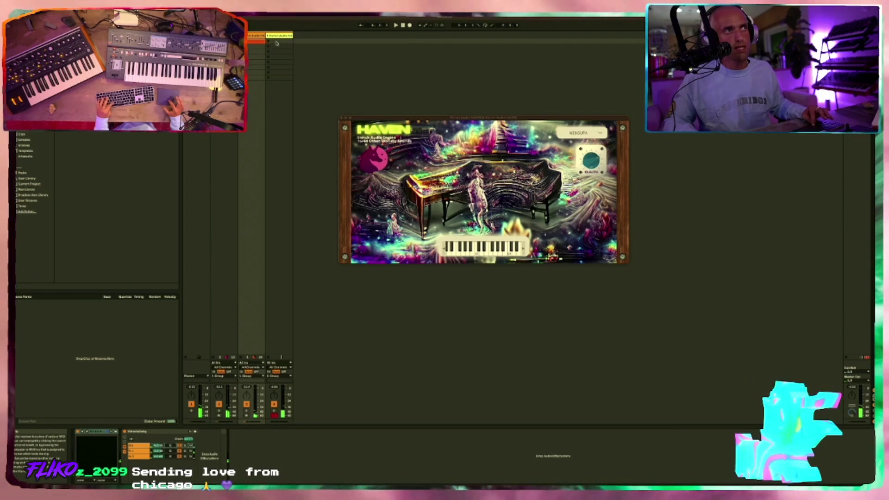
pyautogui.click(276, 42)
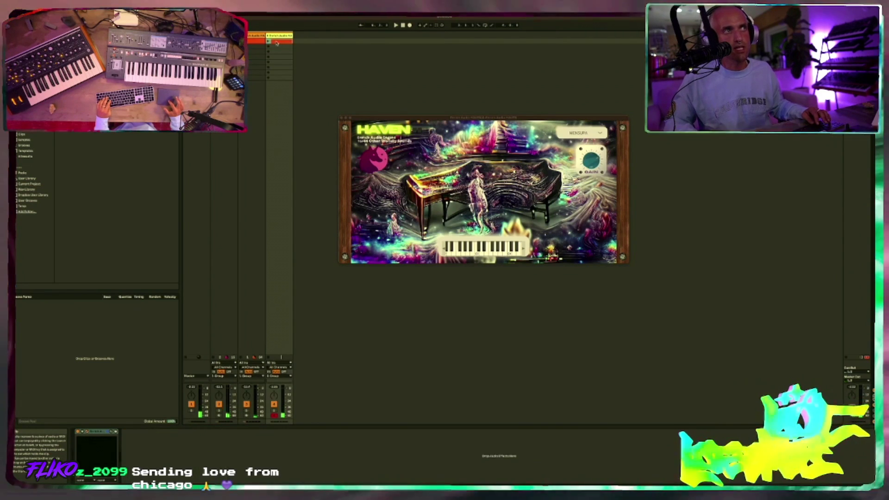
pyautogui.doubleClick(276, 43)
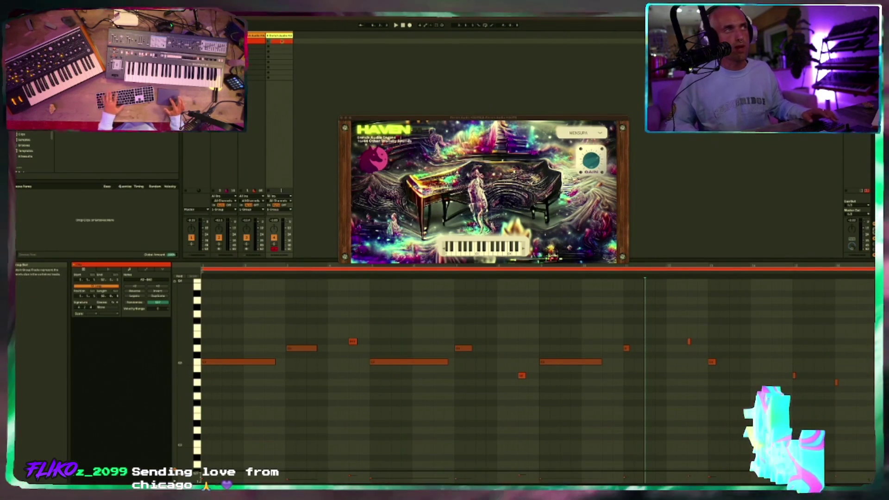
pyautogui.press('BackSpace')
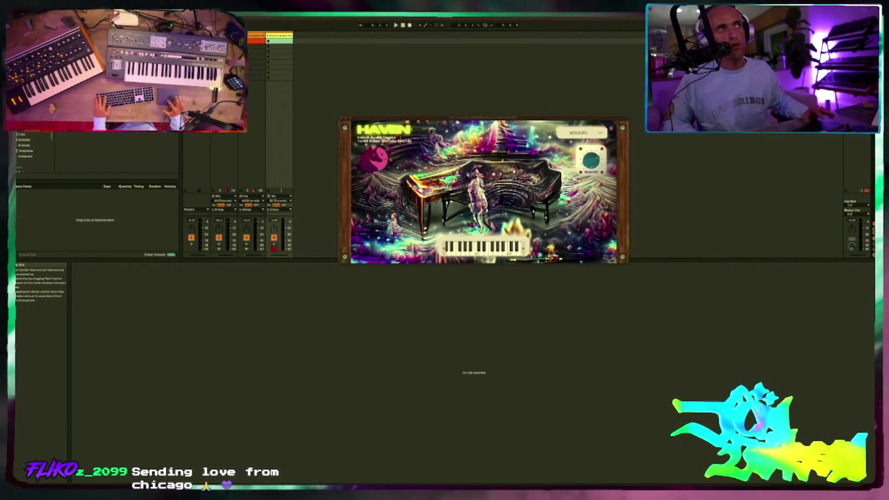
pyautogui.press('super+v')
# - Deactivate the notes above each chord's bass note in the pasted clip and launch the clip
pyautogui.moveTo(213, 393); pyautogui.dragTo(708, 276)
pyautogui.press('0')
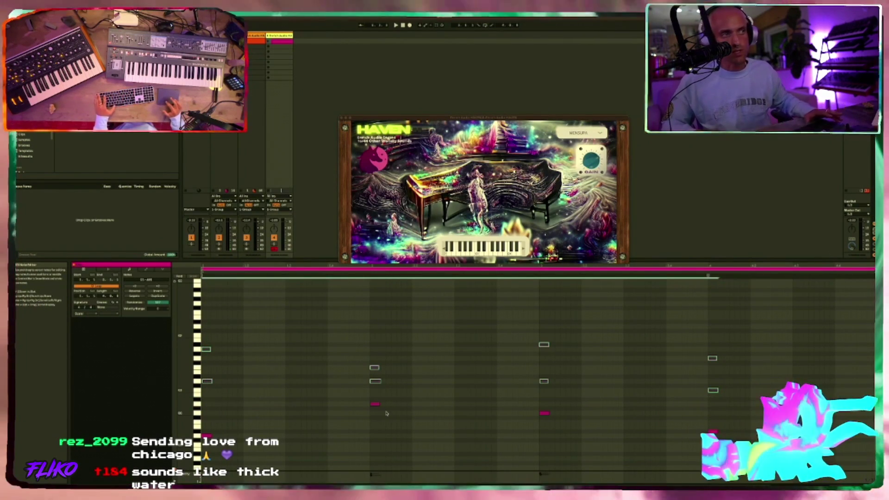
pyautogui.click(269, 42)
pyautogui.click(200, 400)
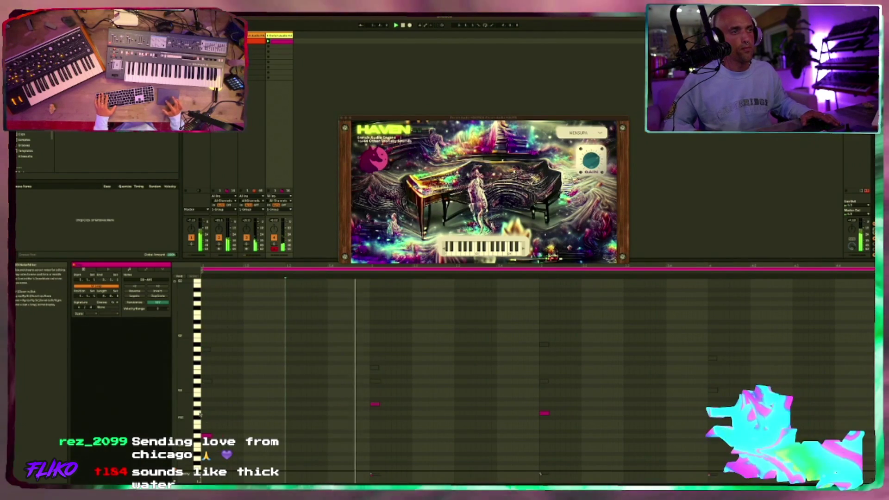
# - Delete the deactivated upper notes from the bass clip and close the Haven instrument window
pyautogui.moveTo(210, 314); pyautogui.dragTo(872, 353)
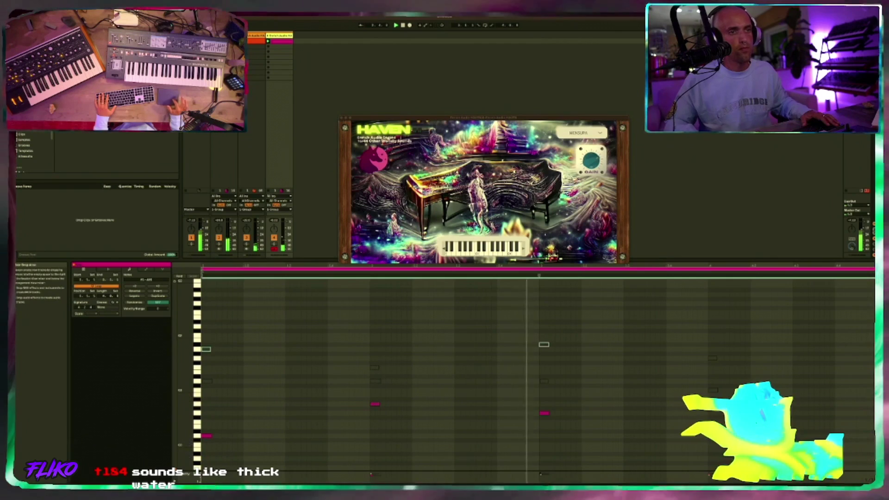
pyautogui.press('Delete')
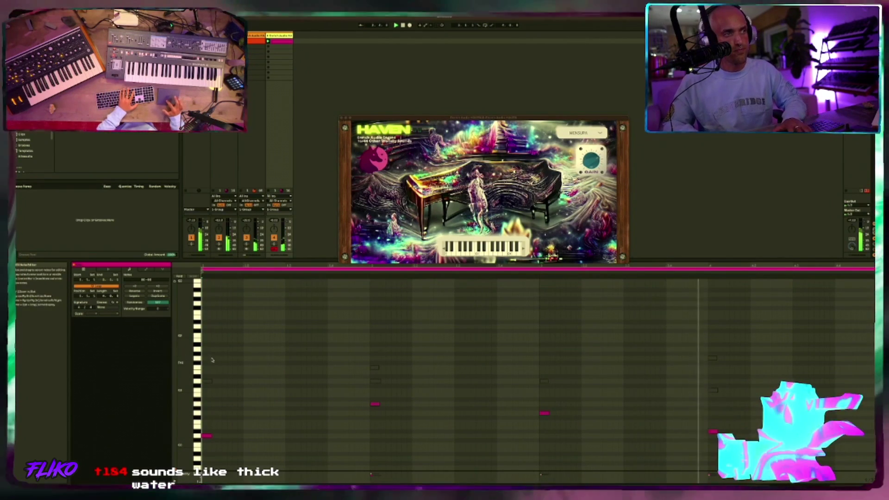
pyautogui.moveTo(206, 336); pyautogui.dragTo(858, 394)
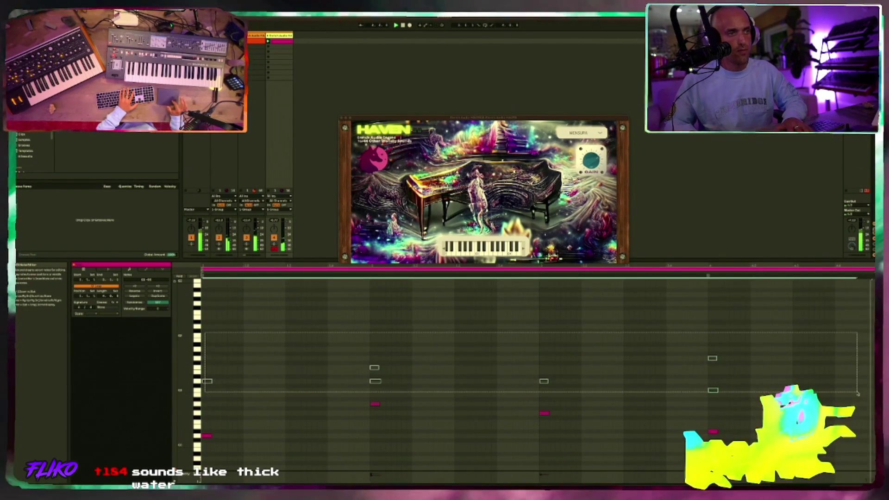
pyautogui.press('Delete')
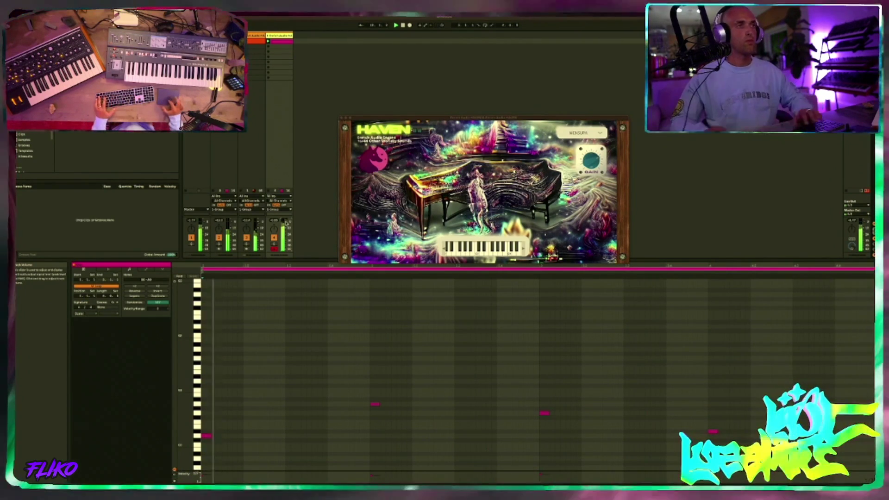
pyautogui.click(342, 118)
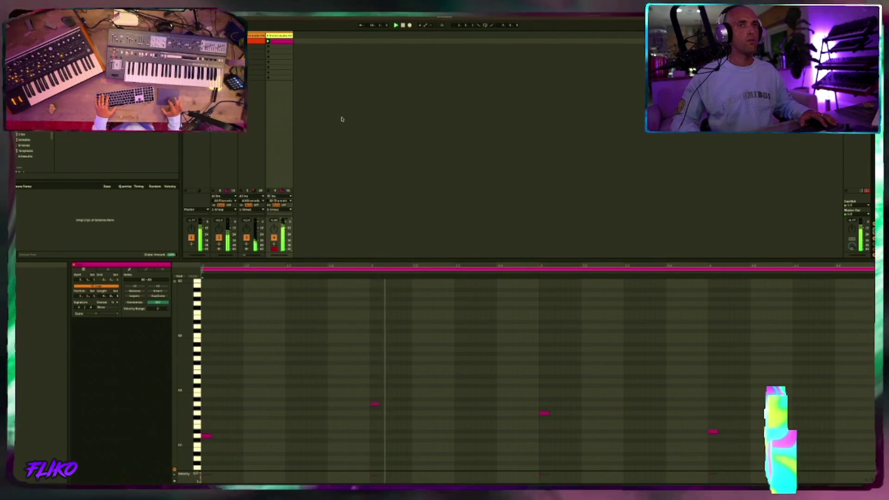
pyautogui.click(323, 99)
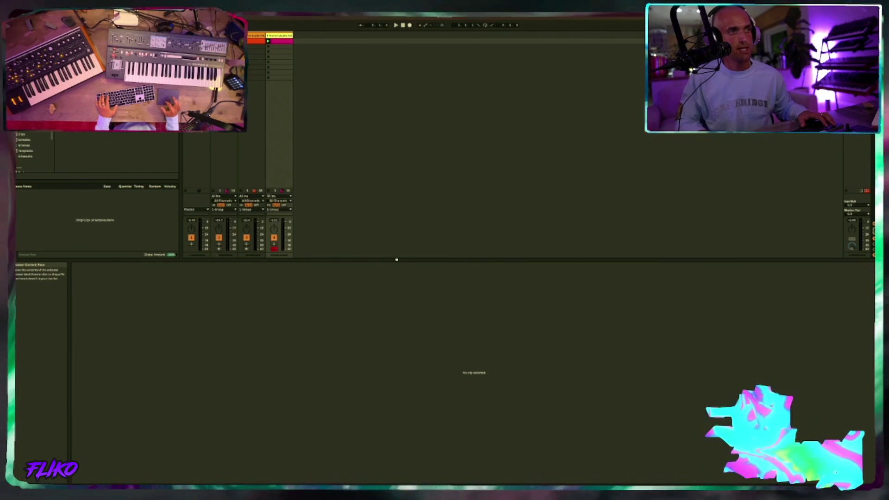
# - Add MV2 after ShaperBox on the group track and adjust its Low Level compression while the loop plays
pyautogui.press('super+z')
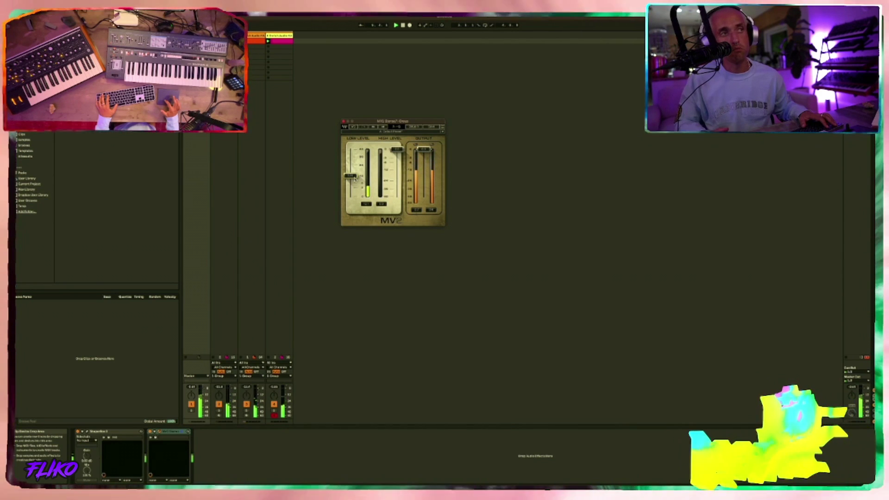
pyautogui.moveTo(351, 176); pyautogui.dragTo(351, 179)
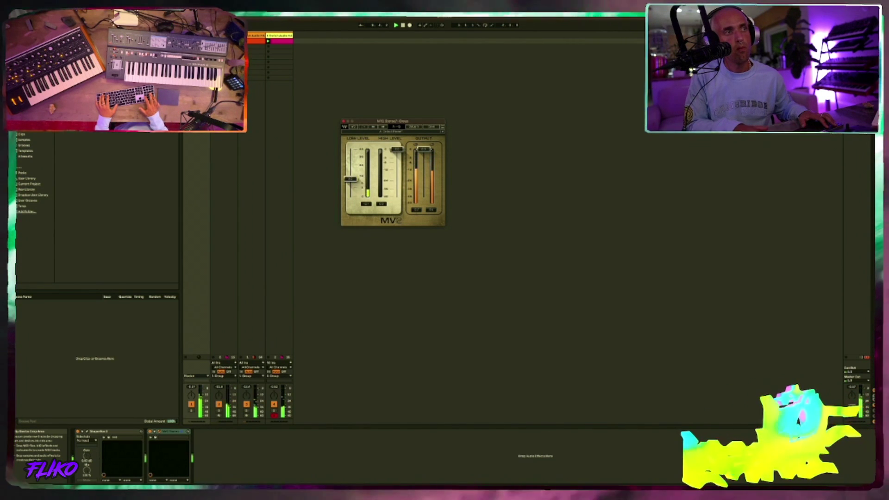
pyautogui.press('Left')
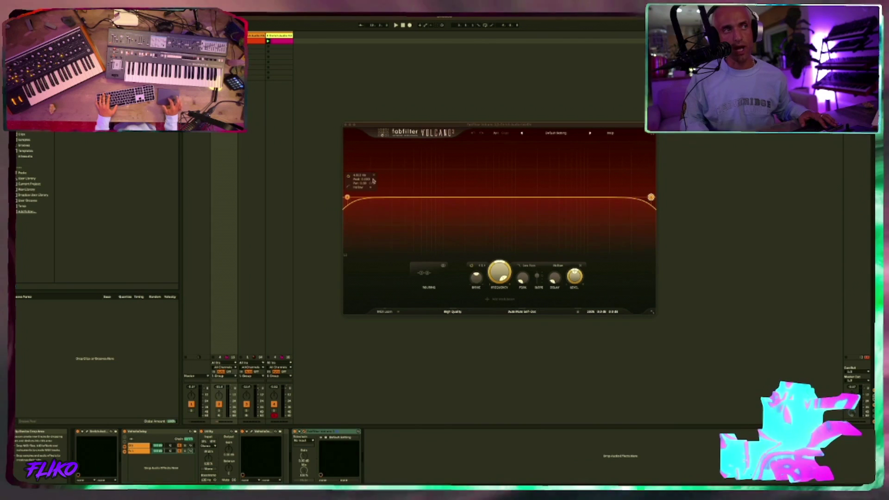
# - In Volcano 3 on the group's first track, remove the high-pass filter, solo the track and lower the low-pass cutoff into the mids
pyautogui.click(373, 180)
pyautogui.moveTo(663, 199)
pyautogui.moveTo(651, 197); pyautogui.dragTo(487, 198)
pyautogui.click(219, 411)
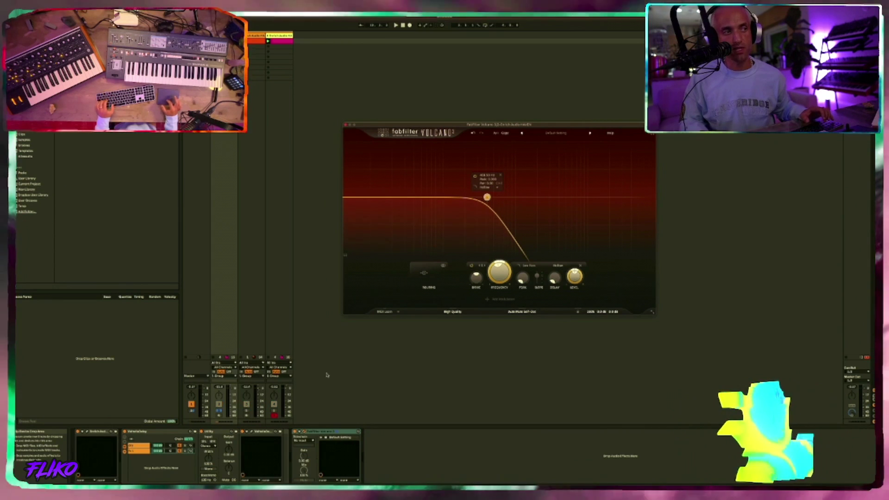
pyautogui.press('space')
pyautogui.moveTo(487, 197); pyautogui.dragTo(517, 193)
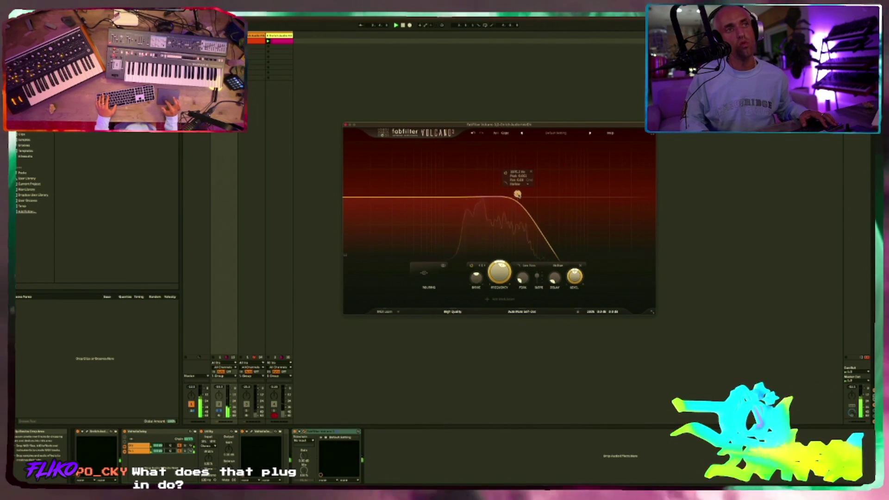
# - Change the remaining Volcano filter's shape to Band Pass and move its centre frequency down over the track's main energy
pyautogui.click(529, 265)
pyautogui.click(529, 233)
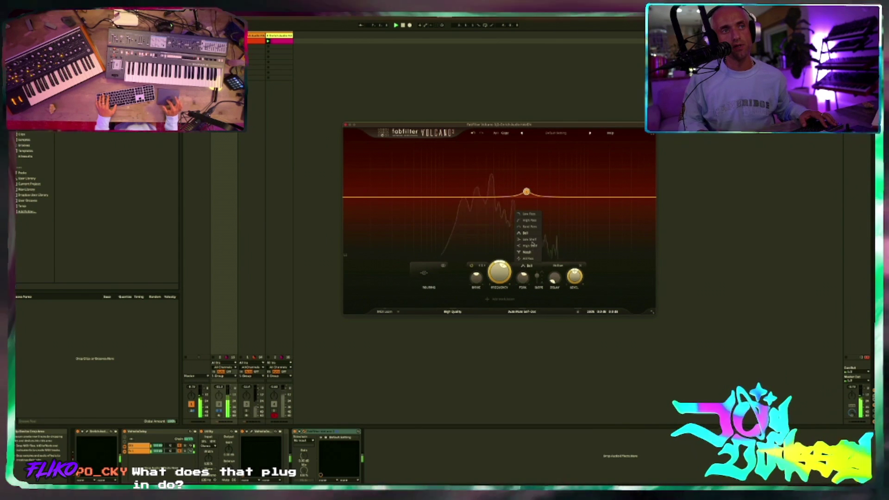
pyautogui.click(531, 226)
pyautogui.moveTo(526, 192); pyautogui.dragTo(482, 195)
pyautogui.moveTo(483, 194); pyautogui.dragTo(465, 195)
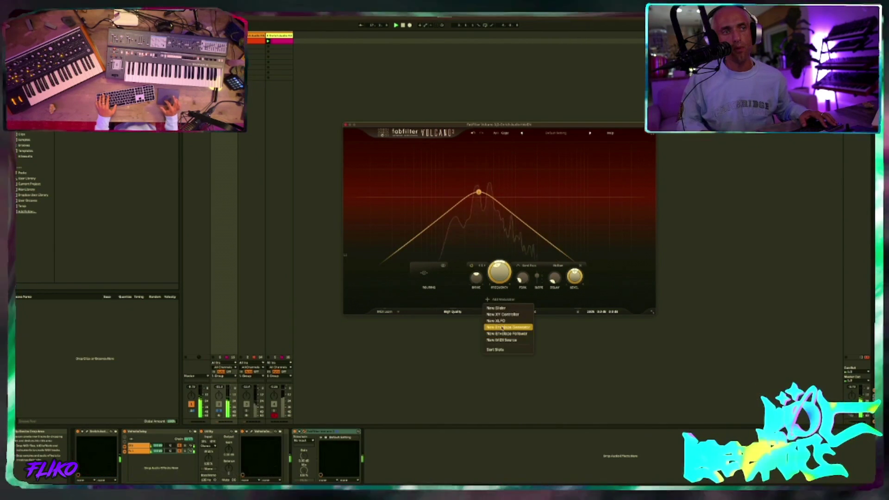
# - Add an envelope generator in Volcano, route it to the filter frequency and shape it into a short decay without sustain
pyautogui.click(502, 328)
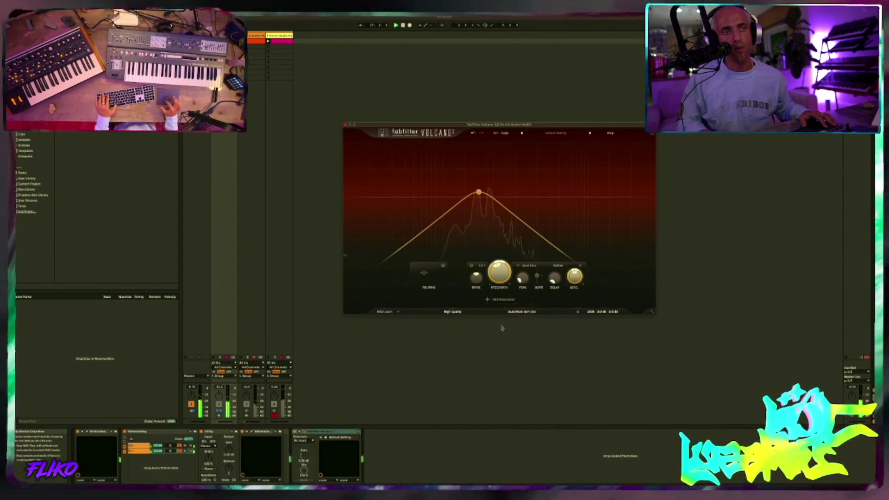
pyautogui.moveTo(488, 266); pyautogui.dragTo(500, 239)
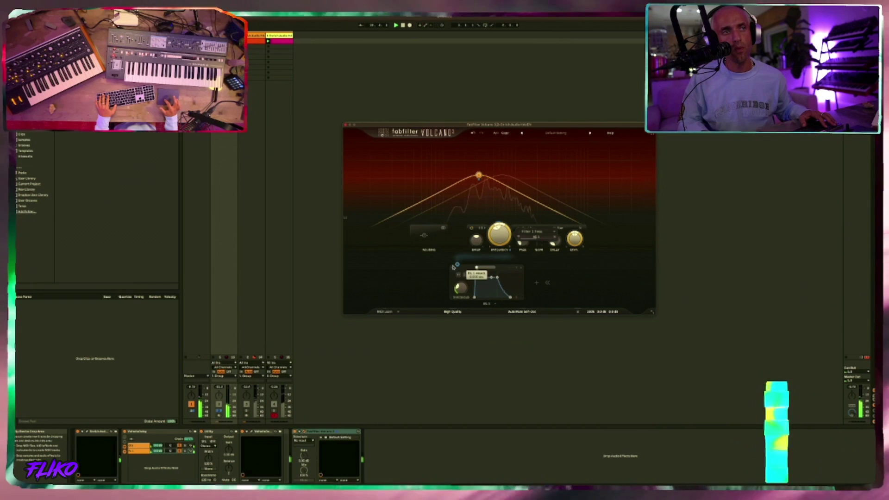
pyautogui.moveTo(459, 264)
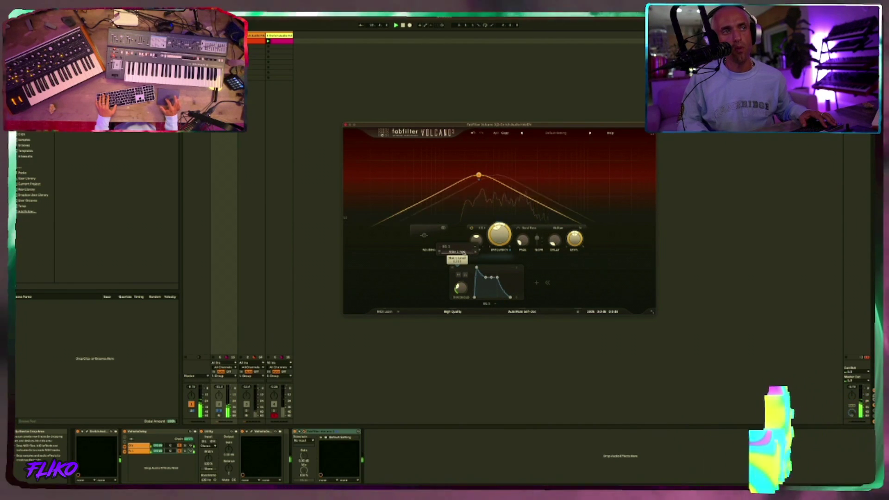
pyautogui.moveTo(510, 297); pyautogui.dragTo(494, 324)
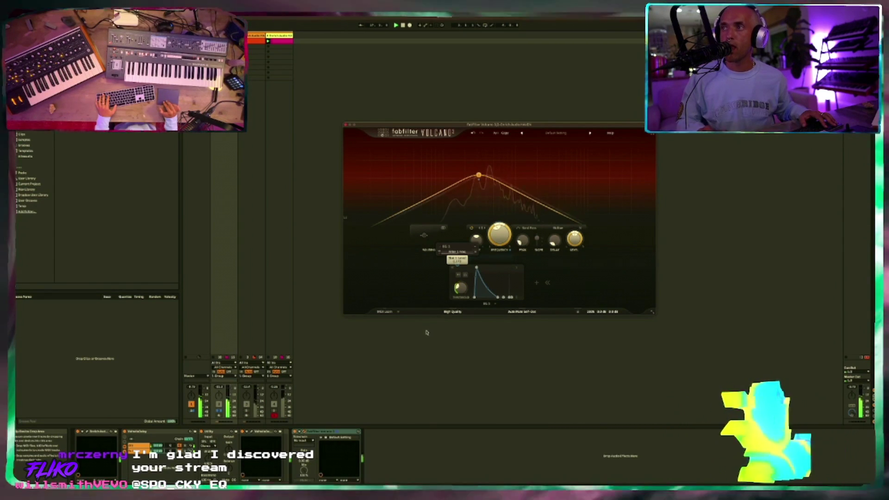
# - Close the melody track's Volcano window, add Volcano 3 to the Haven bass track and remove its high-pass filter
pyautogui.click(252, 305)
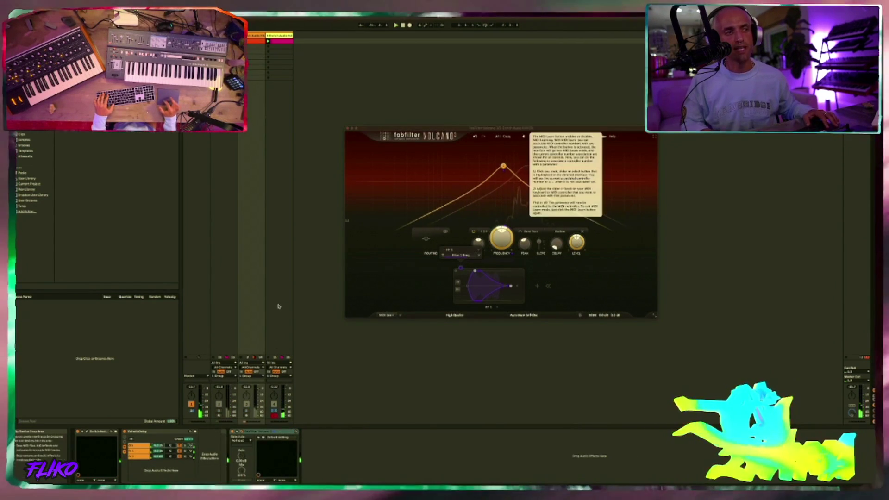
pyautogui.click(278, 307)
pyautogui.click(348, 128)
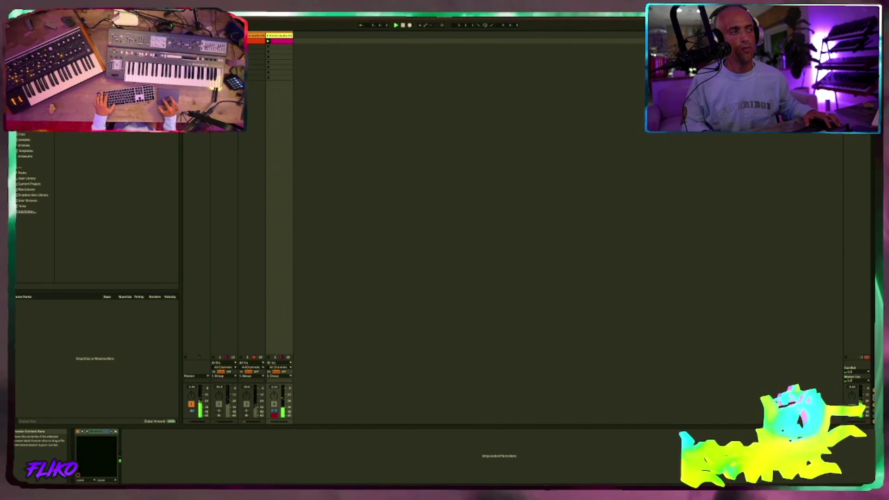
pyautogui.doubleClick(115, 92)
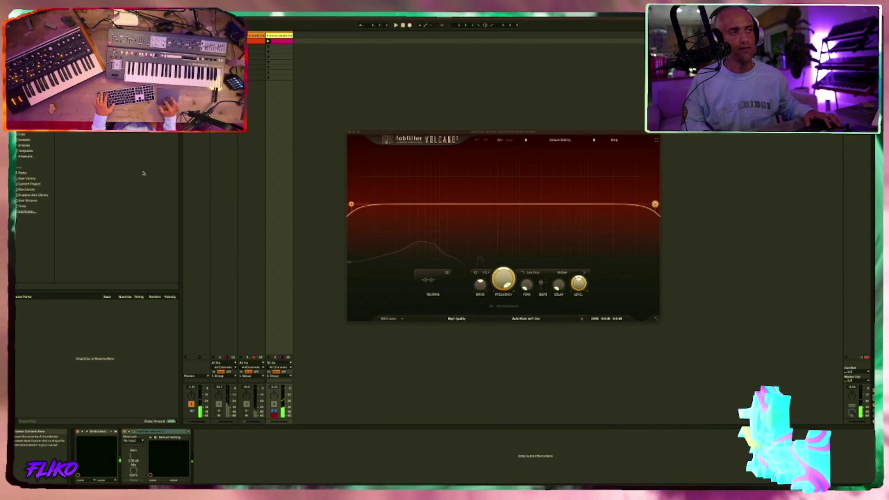
pyautogui.click(378, 183)
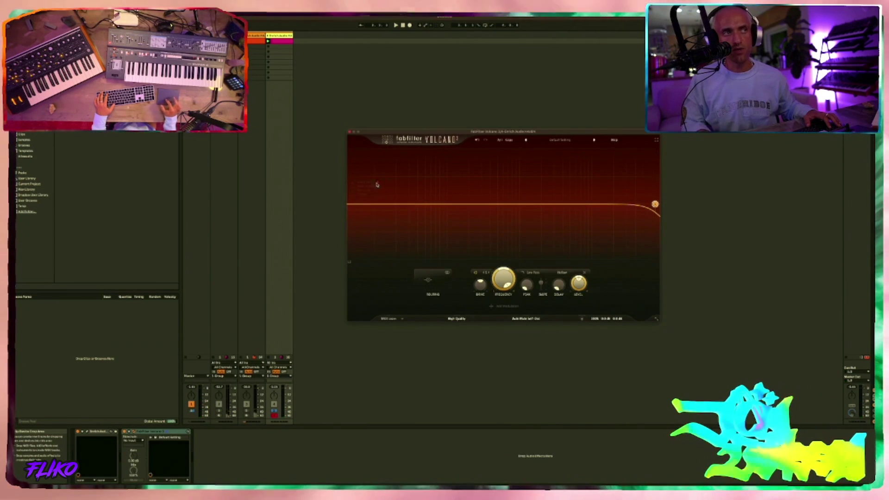
# - Lower the bass track's Volcano low-pass cutoff into the low frequencies and add a slight resonance peak
pyautogui.moveTo(648, 206)
pyautogui.moveTo(655, 204); pyautogui.dragTo(563, 199)
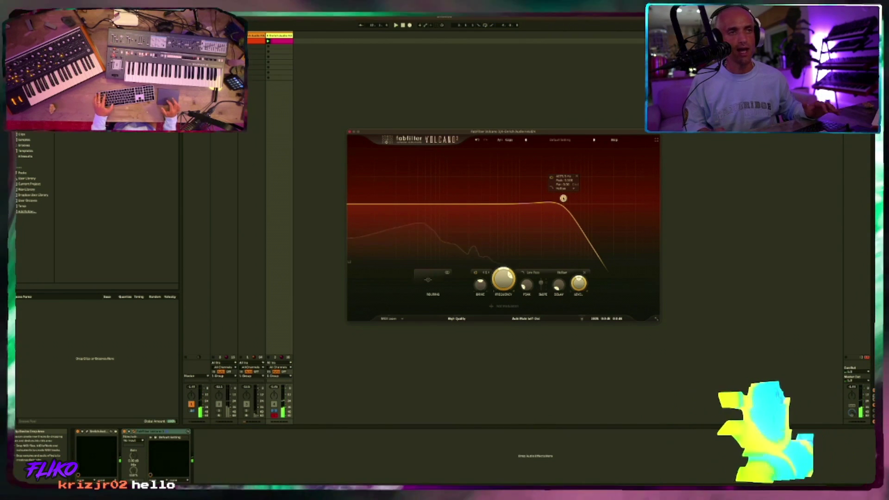
pyautogui.moveTo(543, 203); pyautogui.dragTo(306, 146)
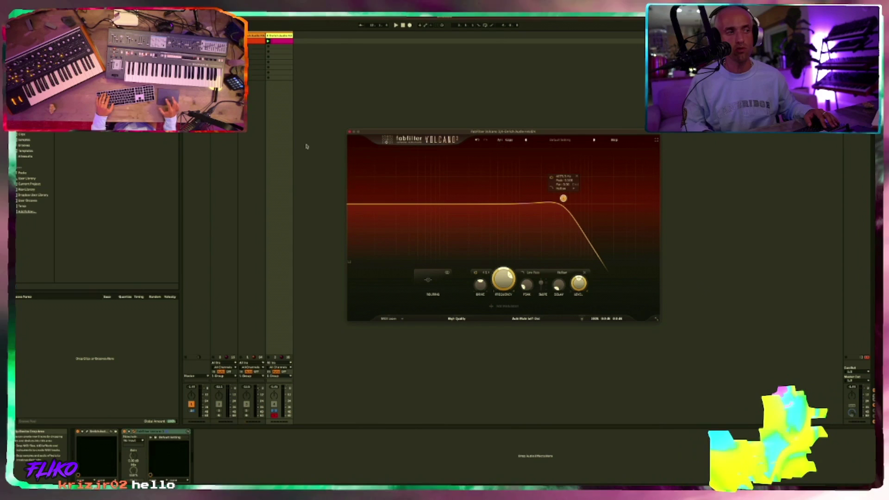
pyautogui.press('space')
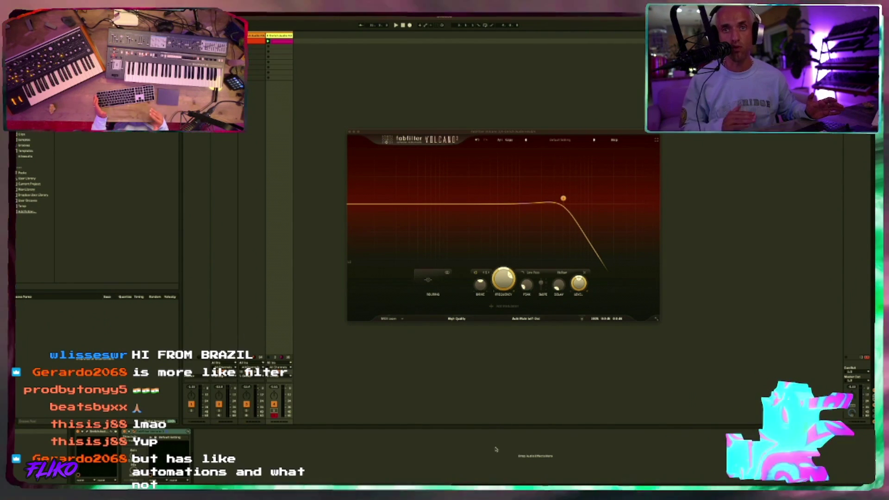
pyautogui.moveTo(547, 186)
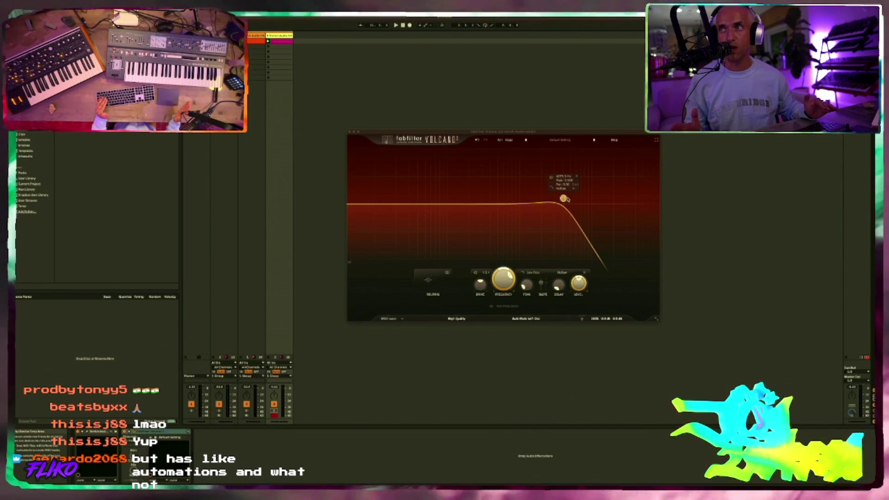
pyautogui.moveTo(564, 199); pyautogui.dragTo(450, 188)
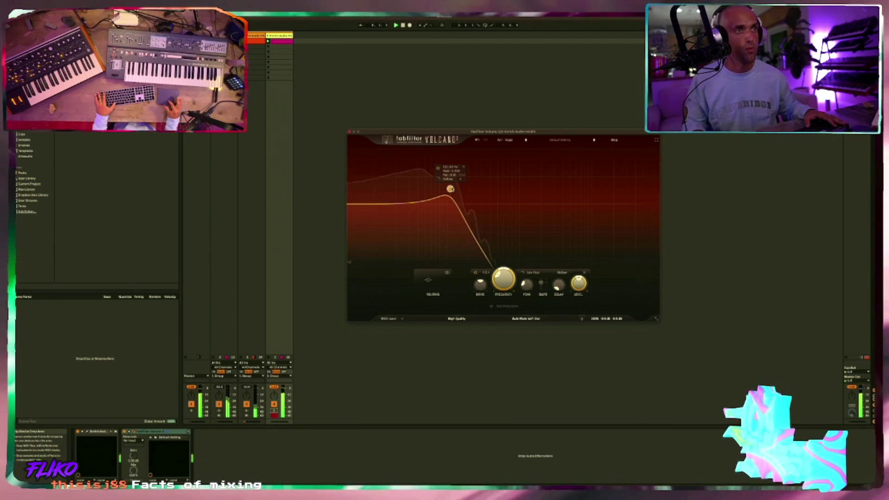
# - Set the group's Pro-R reverb decay to 2.26 s and add a low-shelf cut in its post EQ, extending into the low mids
pyautogui.press('super+alt+p')
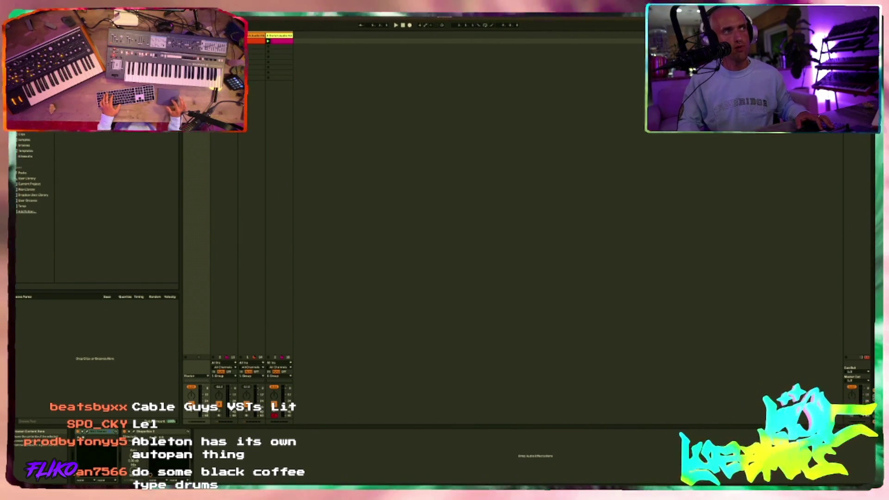
pyautogui.press('super+alt+p')
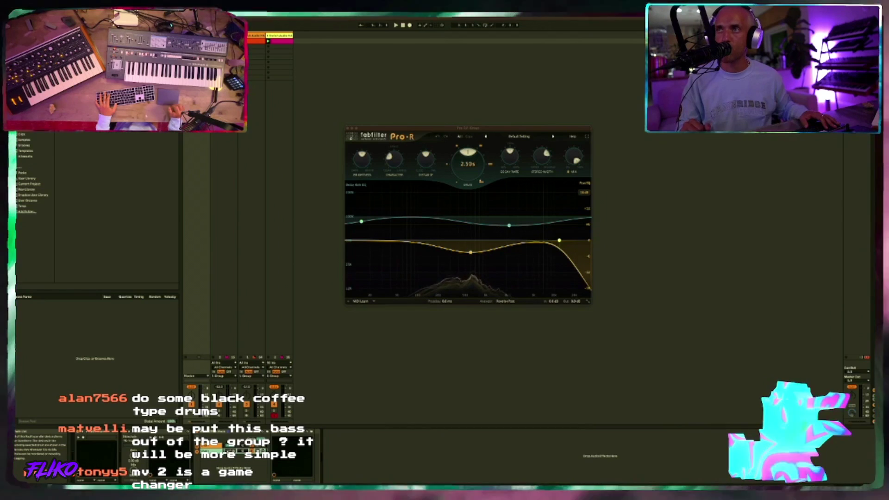
pyautogui.press('space')
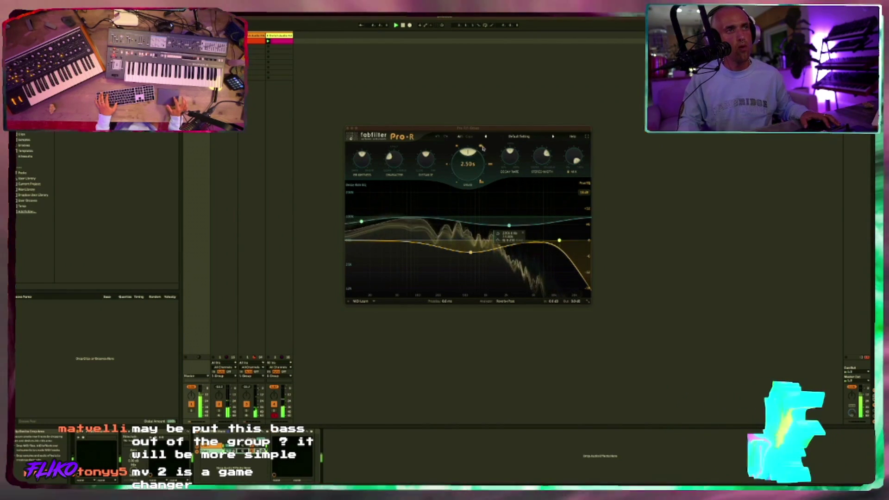
pyautogui.moveTo(481, 151); pyautogui.dragTo(482, 153)
pyautogui.click(417, 259)
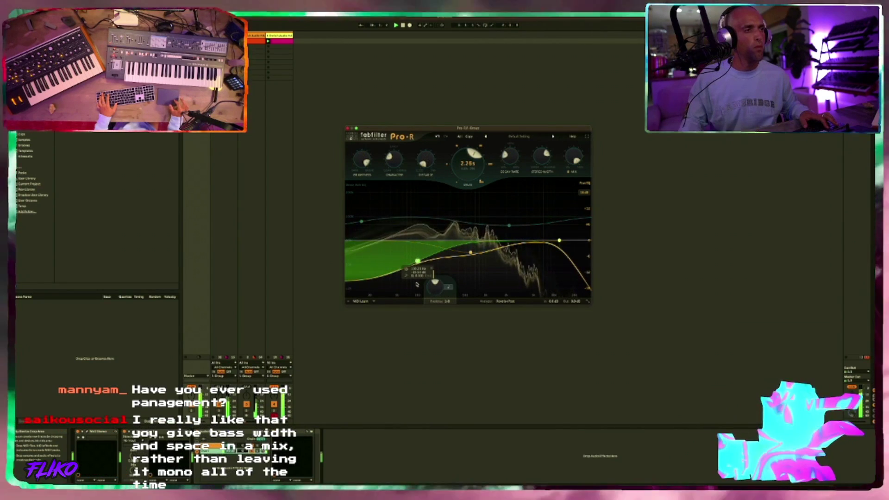
pyautogui.moveTo(417, 286); pyautogui.dragTo(441, 296)
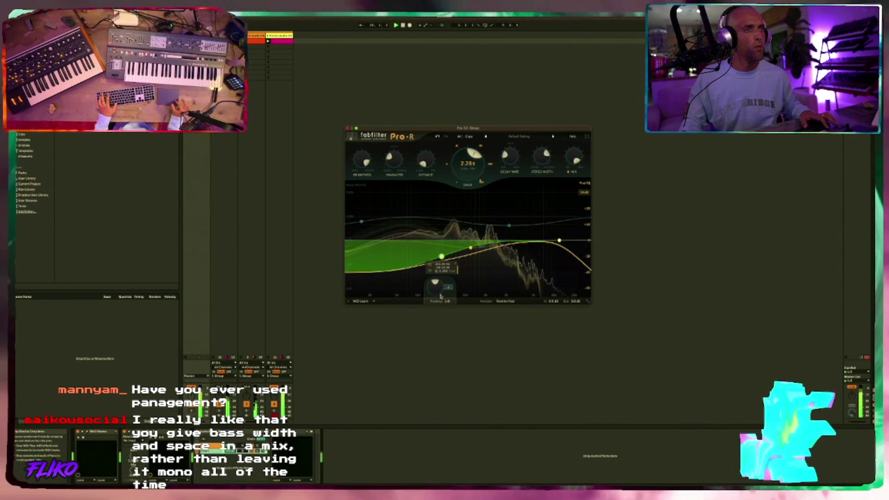
pyautogui.moveTo(441, 296); pyautogui.dragTo(457, 319)
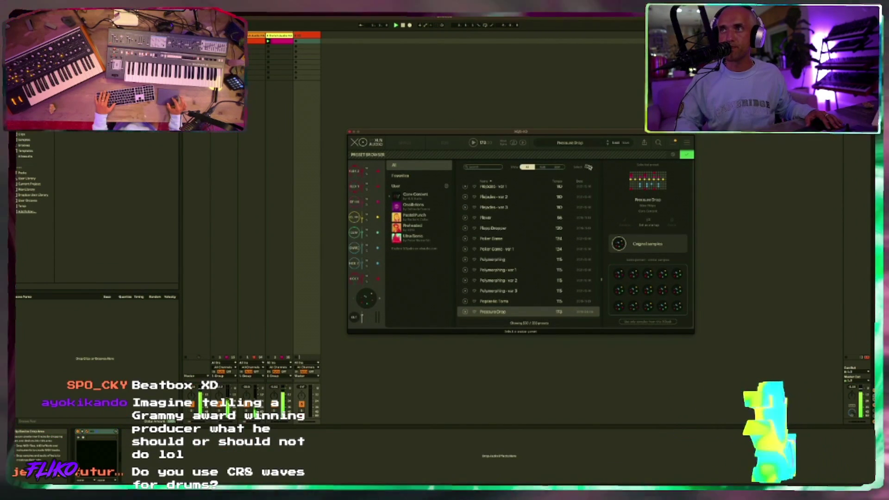
# - Load random XO beats until reaching Bits to Blow, switch on host sync and reopen the preset browser
pyautogui.click(588, 166)
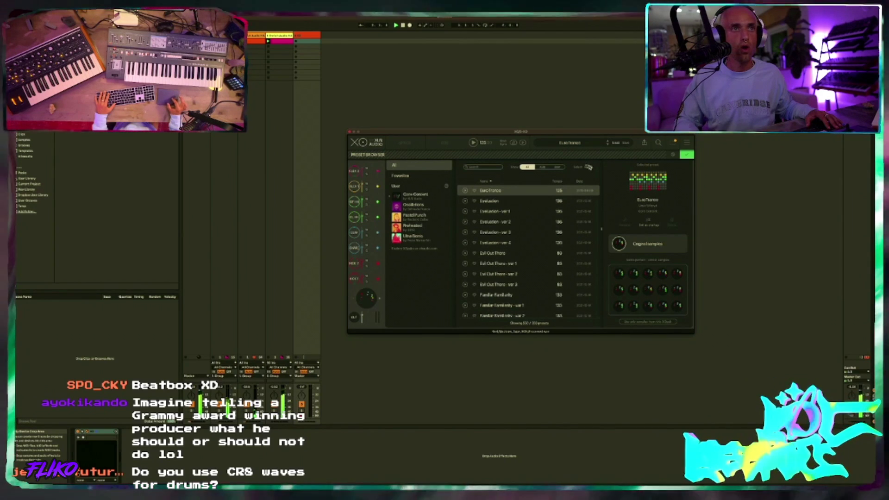
pyautogui.click(588, 167)
pyautogui.click(513, 143)
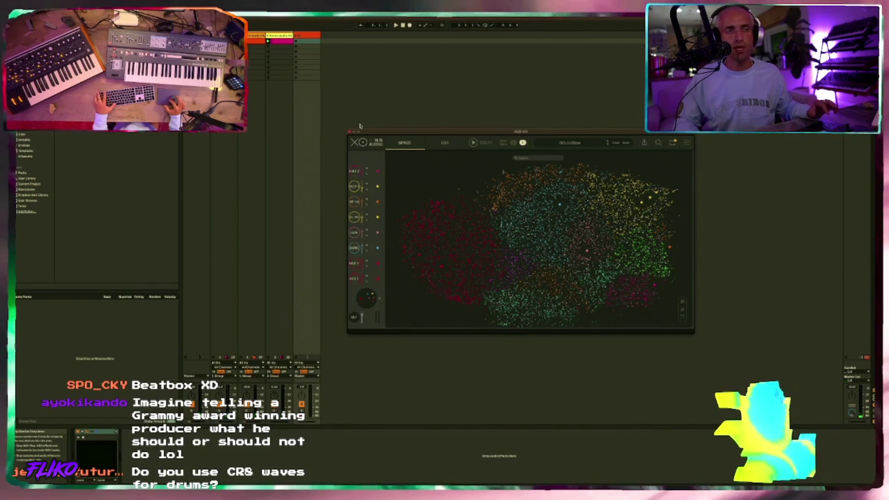
pyautogui.click(585, 143)
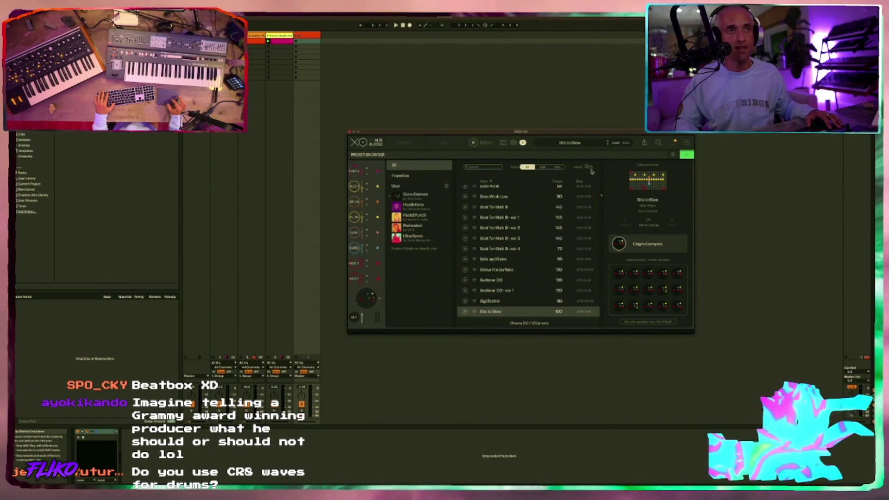
# - Audition several alternative sample combinations for the Bits to Blow beat while the song plays
pyautogui.click(619, 290)
pyautogui.press('space')
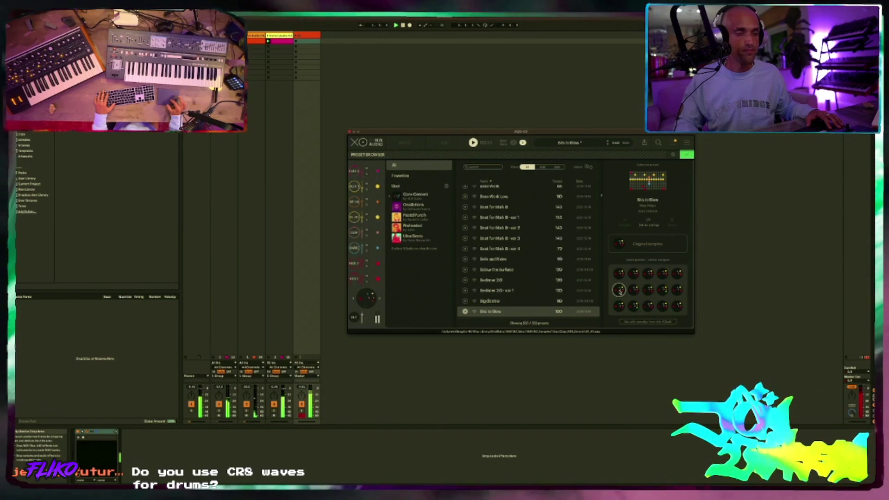
pyautogui.click(619, 305)
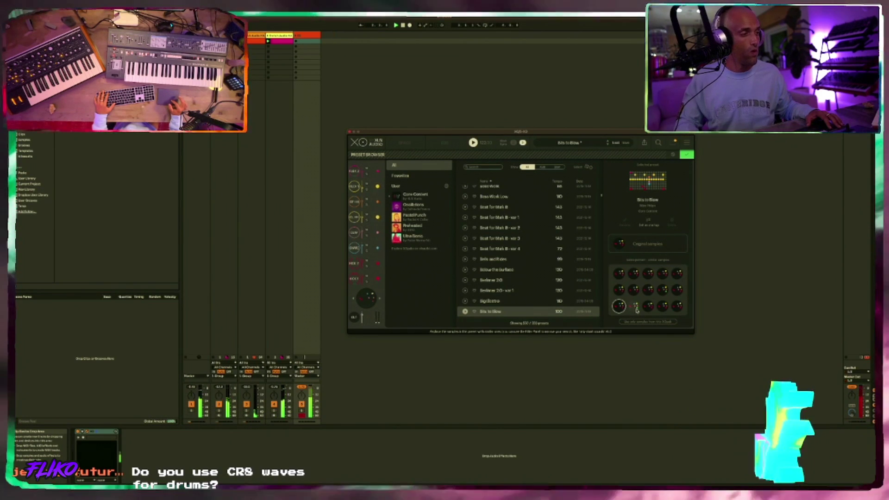
pyautogui.click(635, 308)
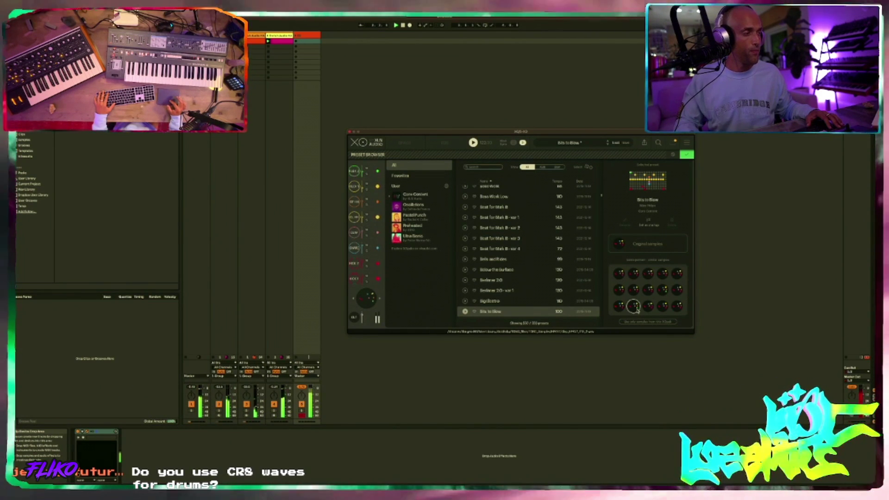
pyautogui.click(648, 306)
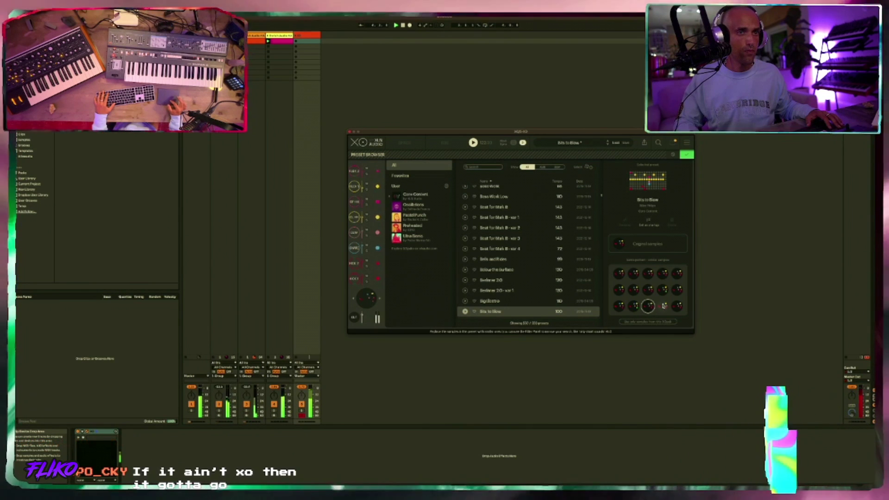
pyautogui.click(664, 306)
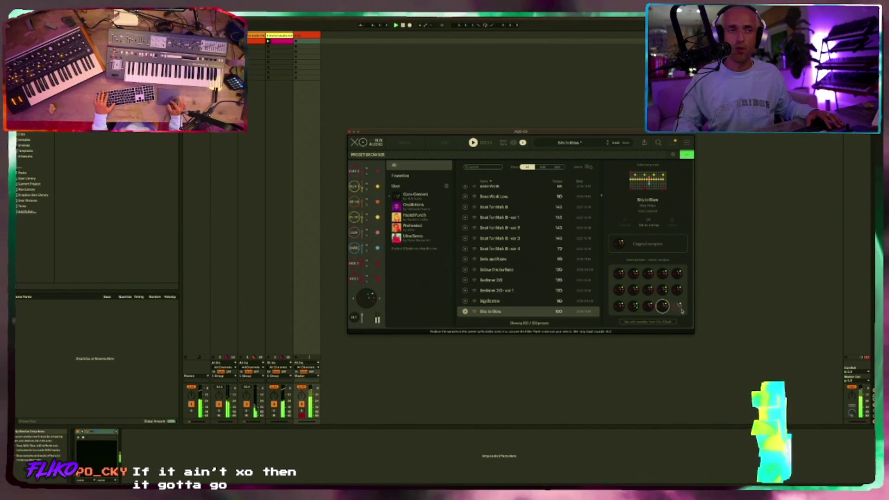
pyautogui.click(677, 290)
# - Load a series of random XO presets with their original samples to compare the beats against the song
pyautogui.click(589, 166)
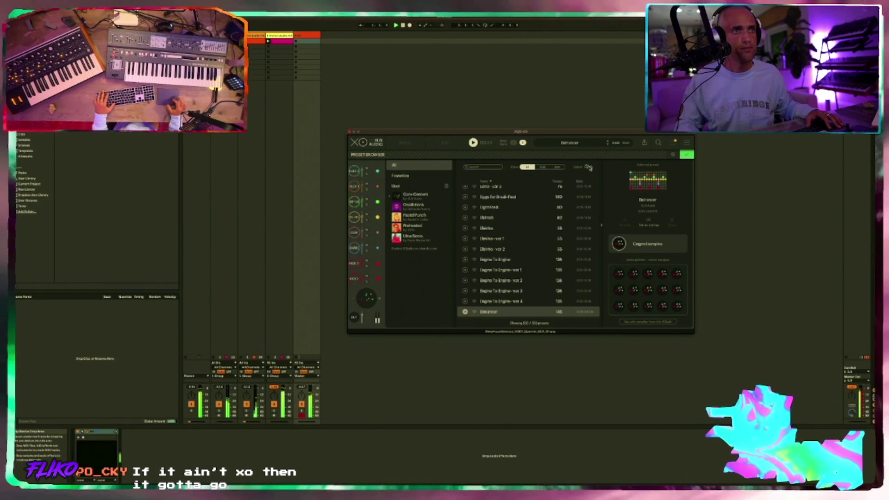
pyautogui.click(588, 166)
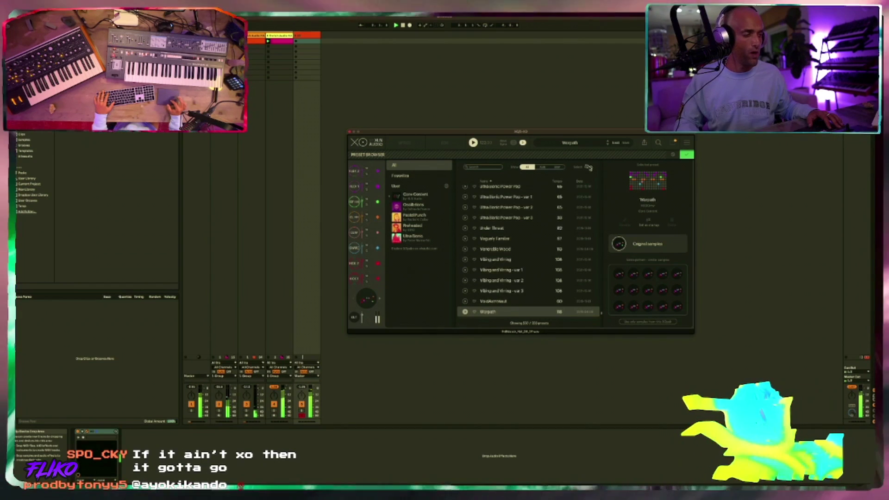
pyautogui.click(588, 166)
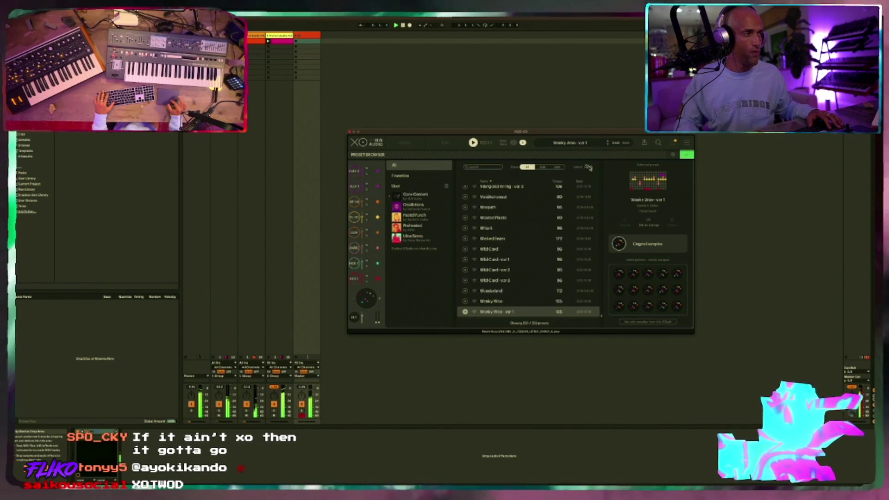
pyautogui.click(588, 167)
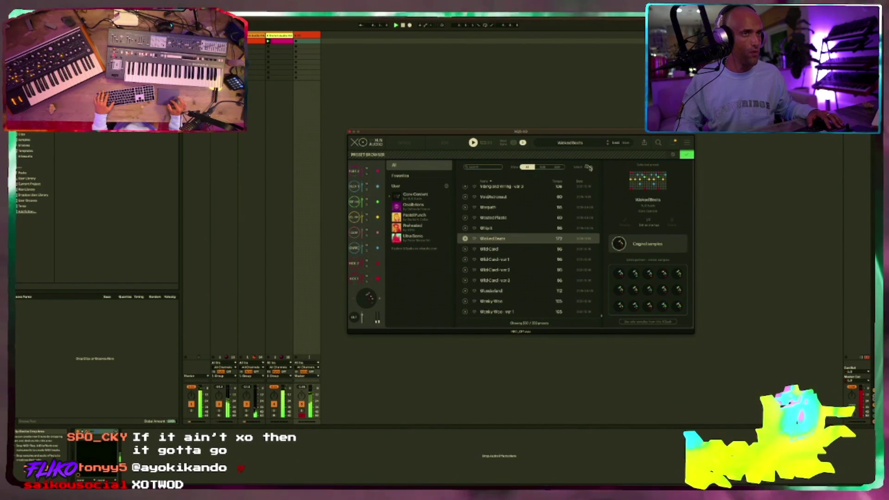
pyautogui.click(588, 167)
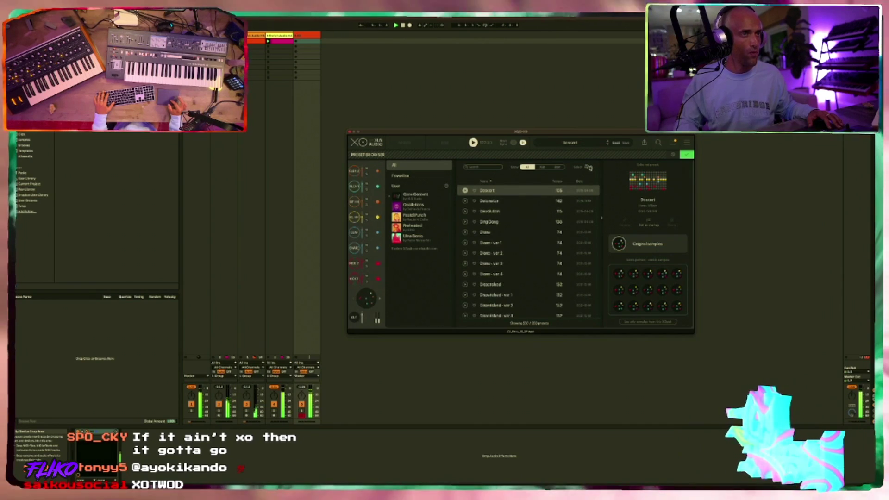
pyautogui.click(588, 166)
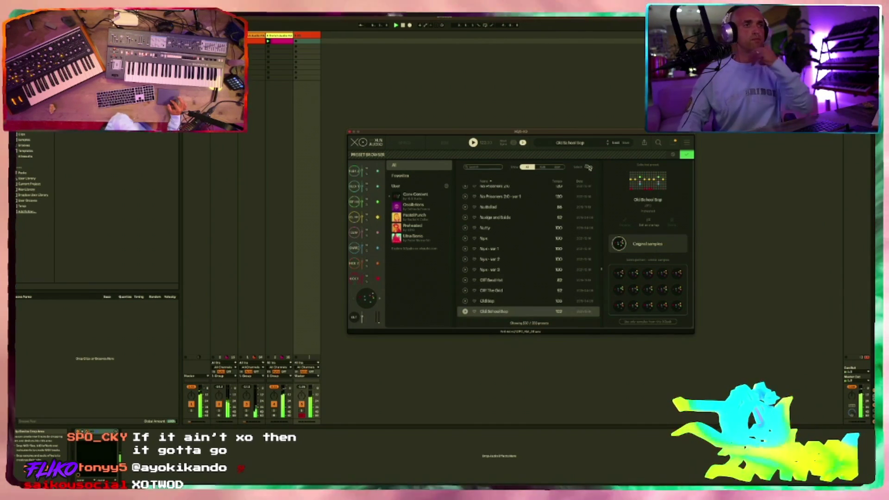
pyautogui.click(588, 166)
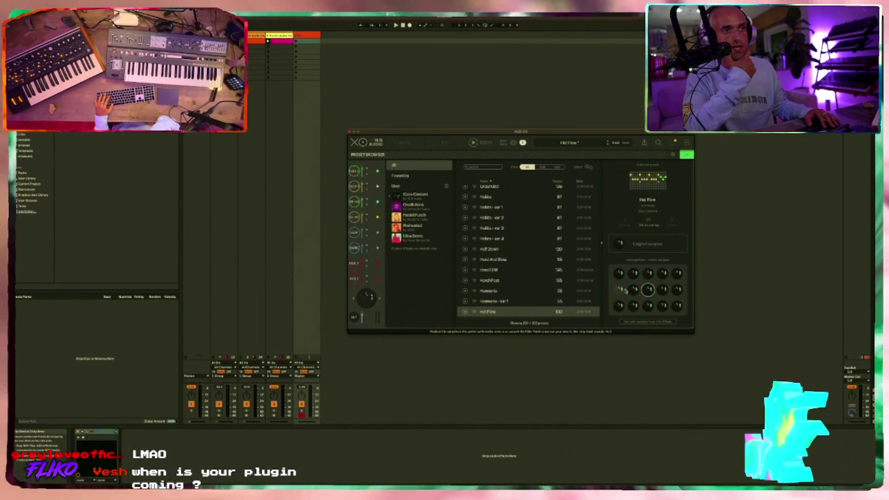
# - Resume playback, step through further XO presets in the list and load one for editing
pyautogui.press('space')
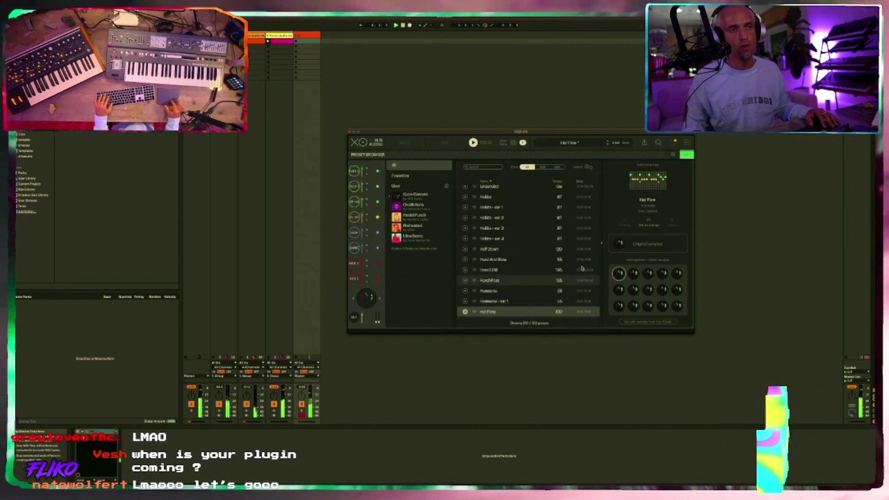
pyautogui.press('Down')
pyautogui.press('Down')
pyautogui.press('Down')
pyautogui.press('Down')
pyautogui.press('Down')
pyautogui.press('Down')
pyautogui.press('Down')
pyautogui.press('Down')
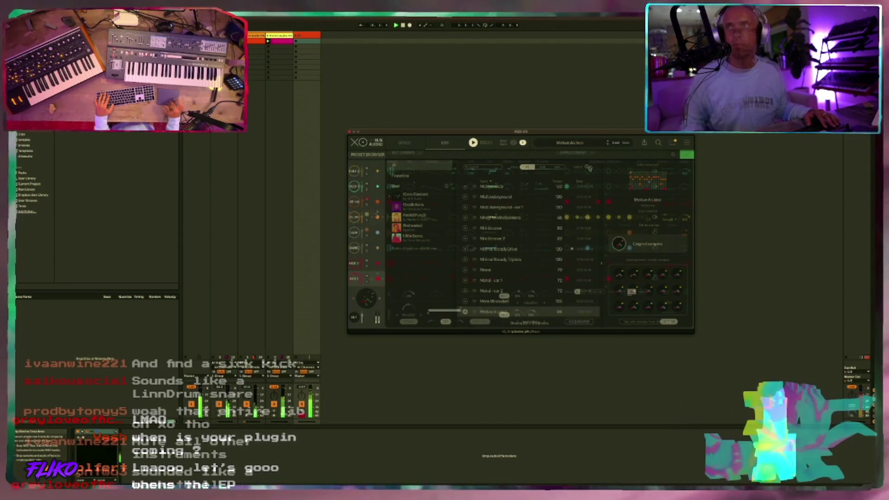
pyautogui.press('Return')
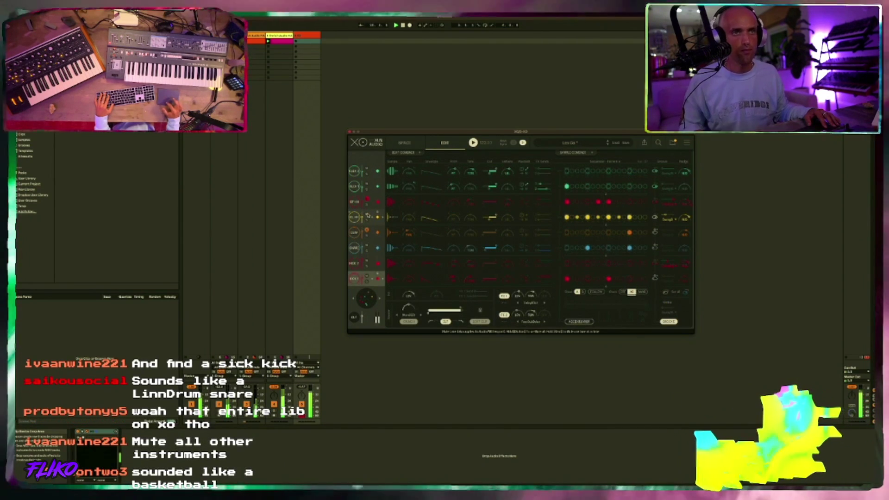
# - Edit the end of the hi-hat pattern, add a second-kick hit on step 15 and close the XO window
pyautogui.click(640, 217)
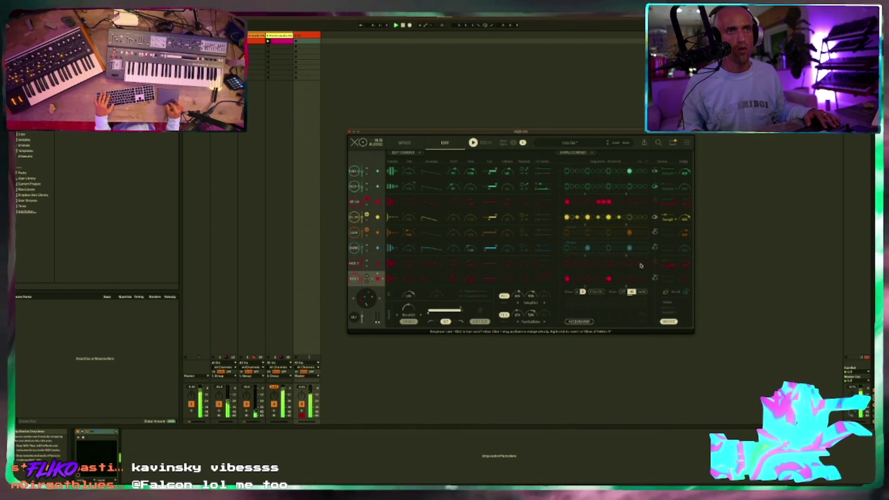
pyautogui.click(641, 264)
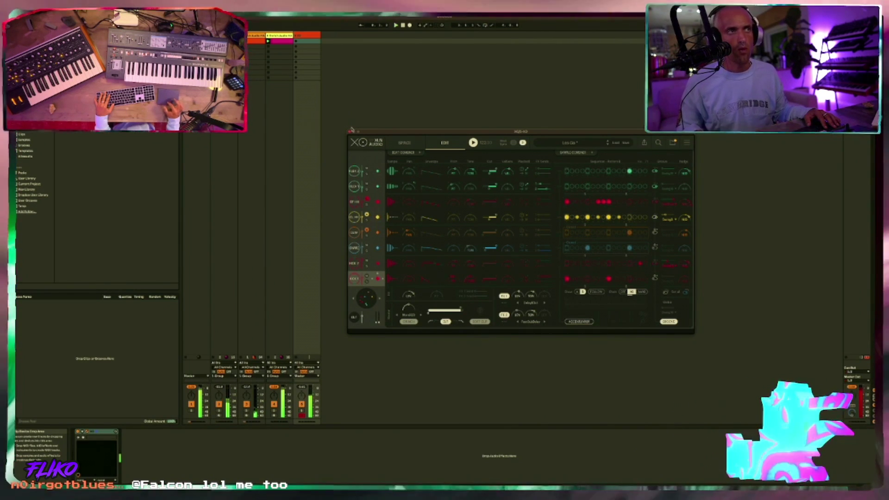
pyautogui.click(351, 131)
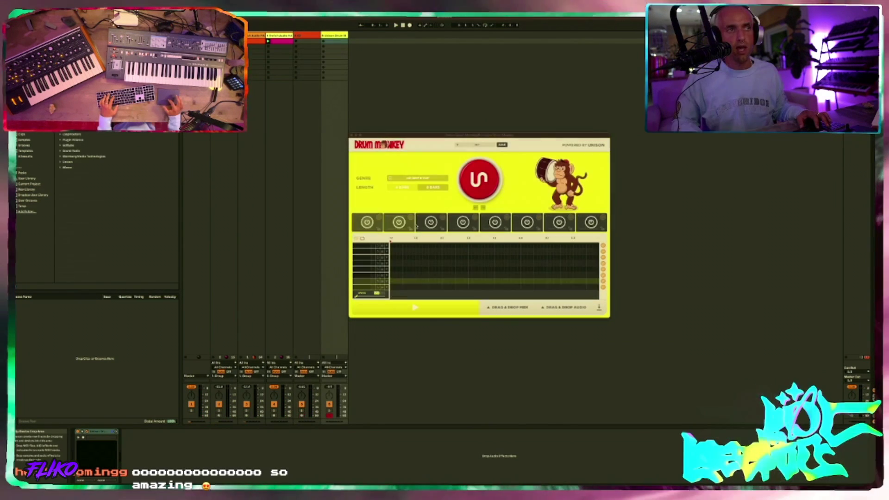
# - Generate a hi-hat sound and pattern in Drum Monkey's third slot, and group its track with the XO track
pyautogui.click(445, 219)
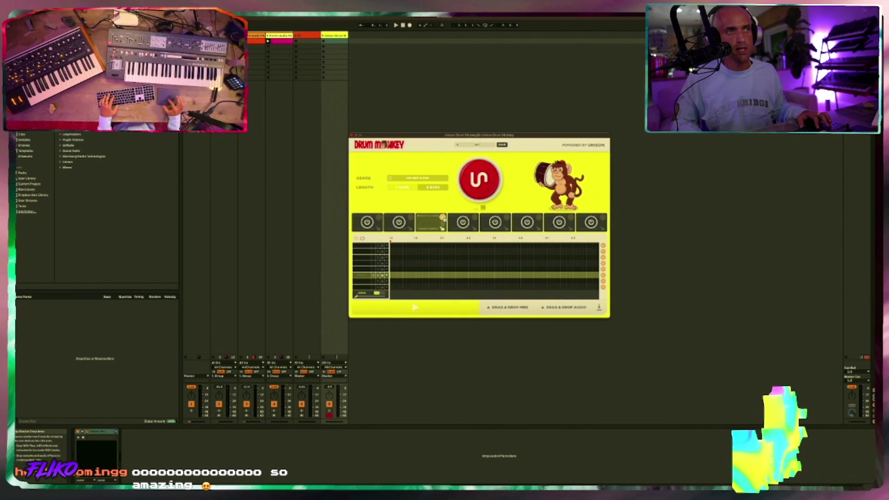
pyautogui.click(603, 276)
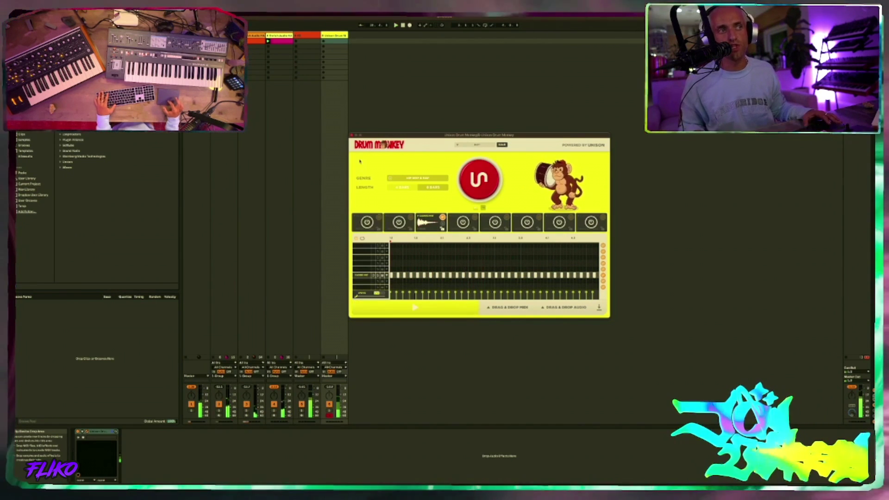
pyautogui.click(352, 135)
pyautogui.press('super+d')
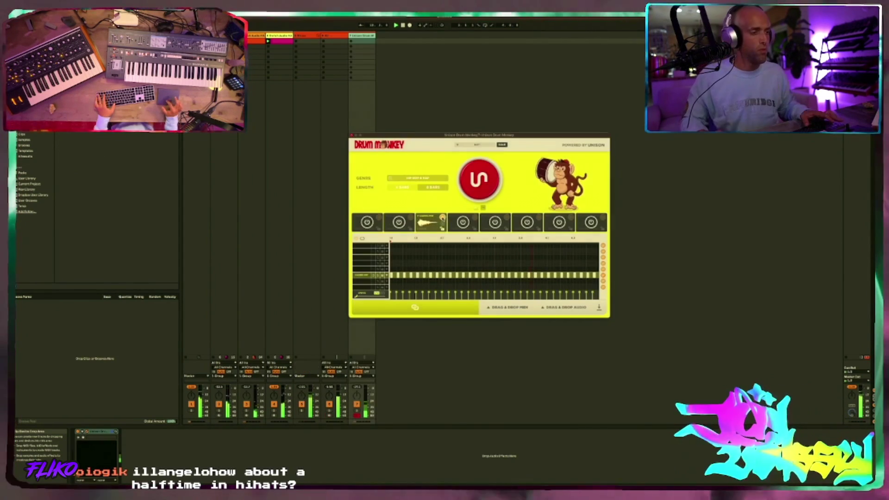
pyautogui.click(353, 137)
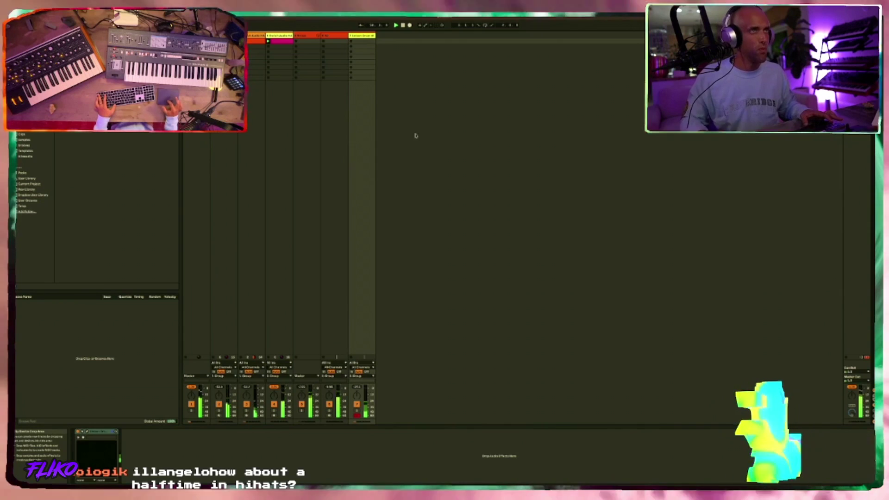
# - Open the loops folder of the Vengeance Pop Essentials Vol 2 pack in the sample library
pyautogui.click(28, 185)
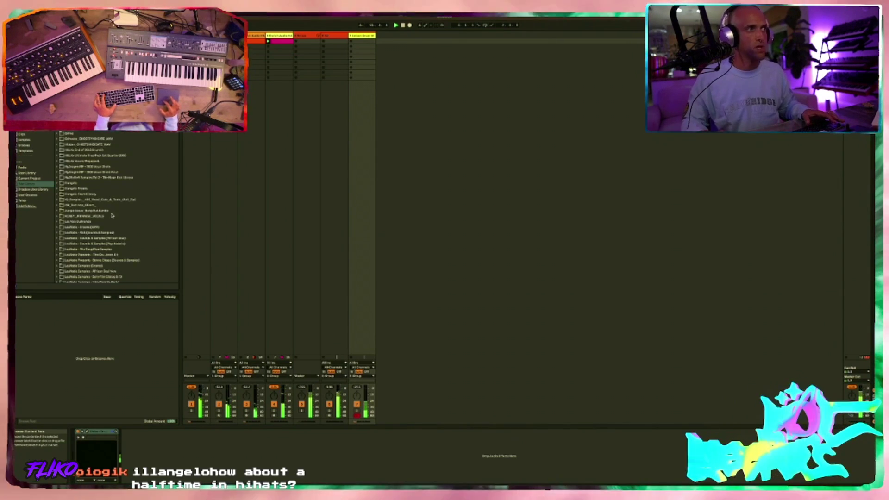
pyautogui.scroll(-10, 83, 215)
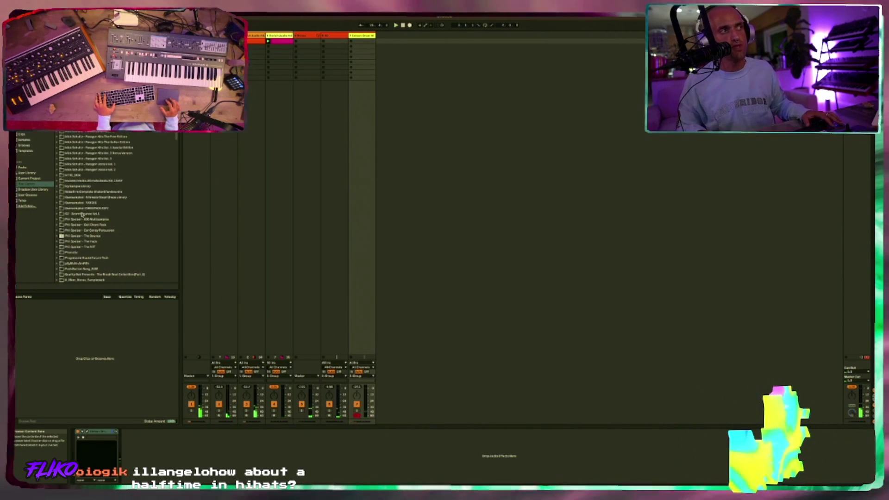
pyautogui.scroll(-10, 82, 214)
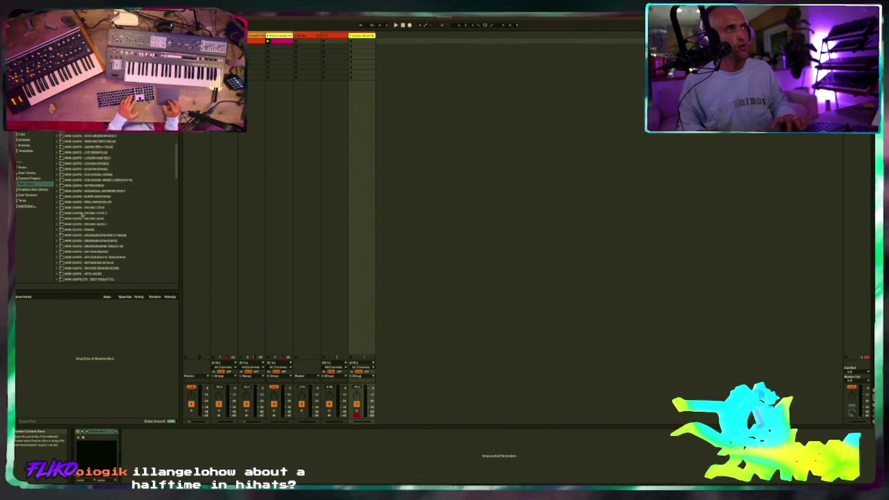
pyautogui.scroll(-12, 82, 215)
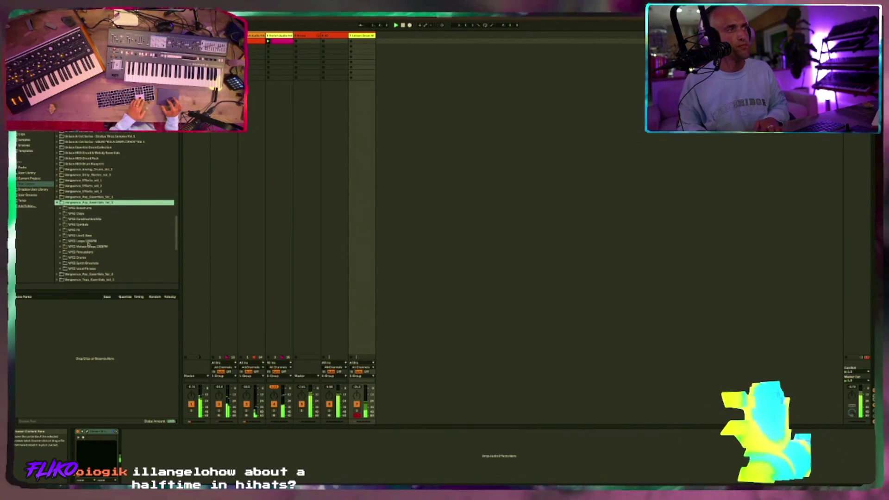
pyautogui.click(88, 243)
# - Audition loops from the Vengeance pack and place a loop from the sample library as a clip on a new audio track
pyautogui.press('Down')
pyautogui.press('Down')
pyautogui.press('Down')
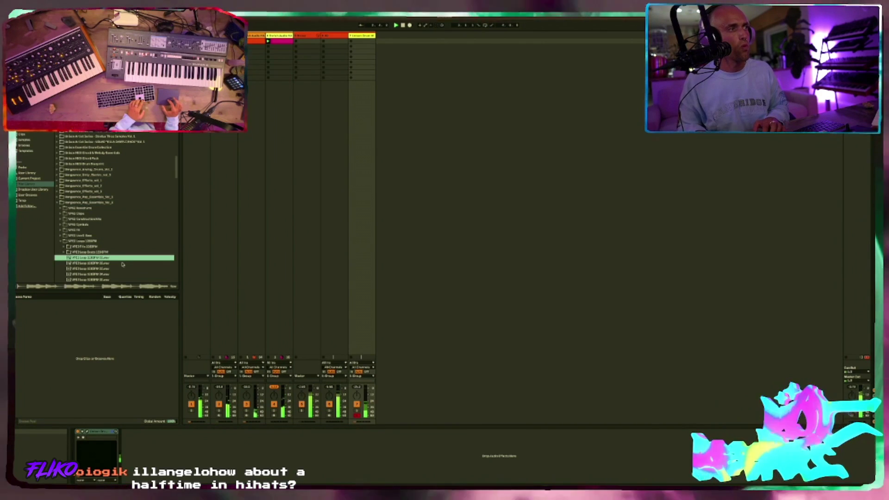
pyautogui.press('Down')
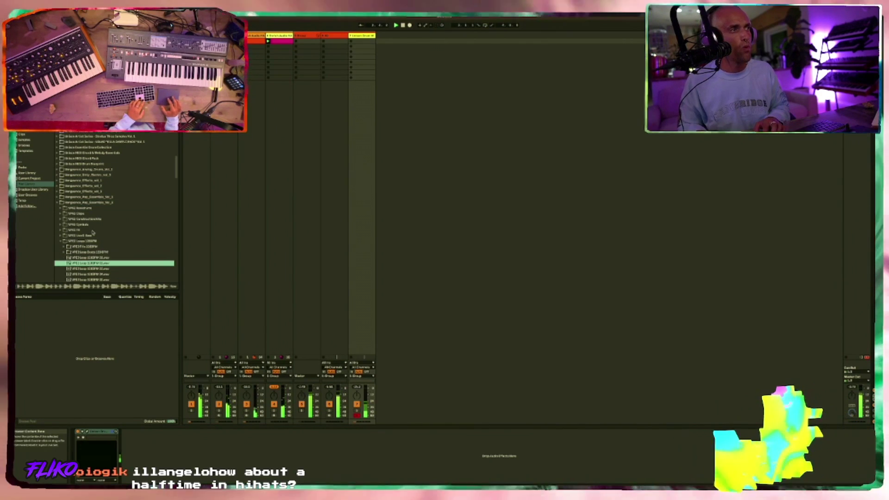
pyautogui.scroll(-10, 99, 241)
pyautogui.click(90, 268)
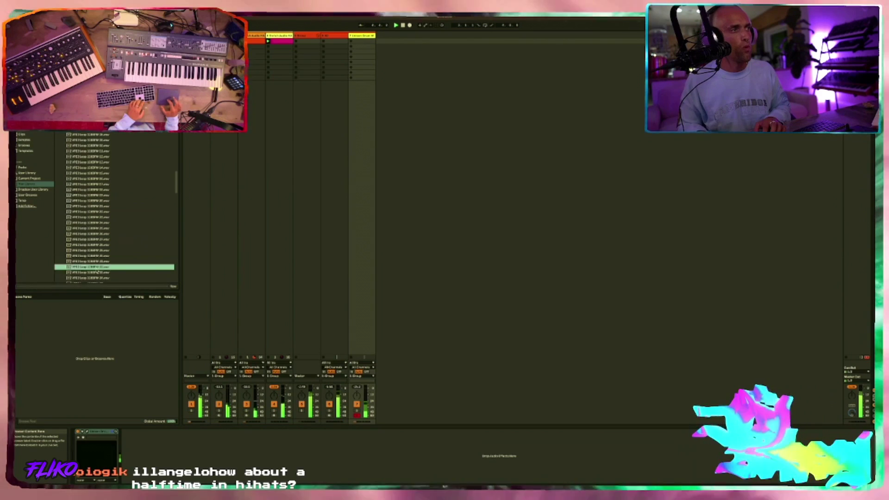
pyautogui.scroll(-5, 93, 223)
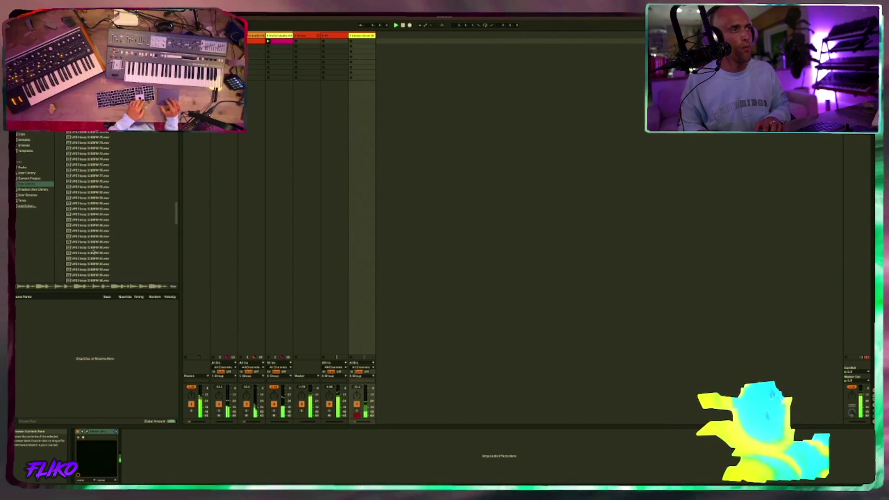
pyautogui.scroll(-15, 90, 200)
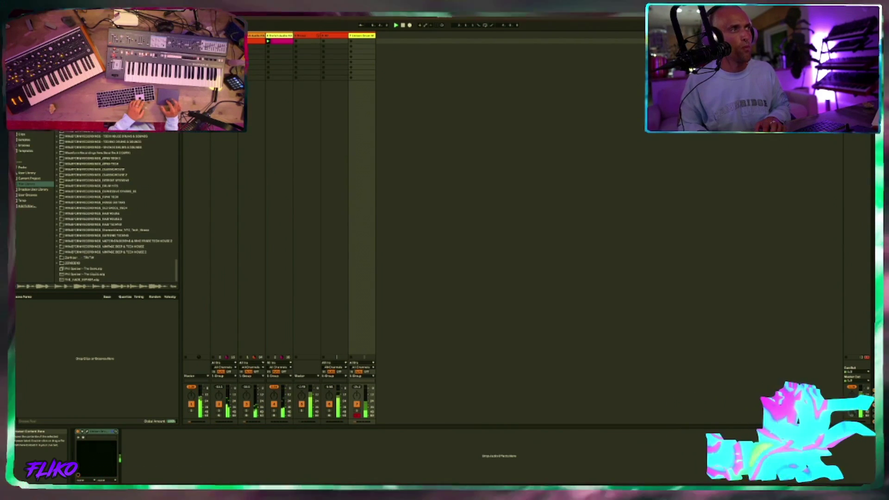
pyautogui.scroll(15, 93, 208)
pyautogui.moveTo(83, 183); pyautogui.dragTo(380, 42)
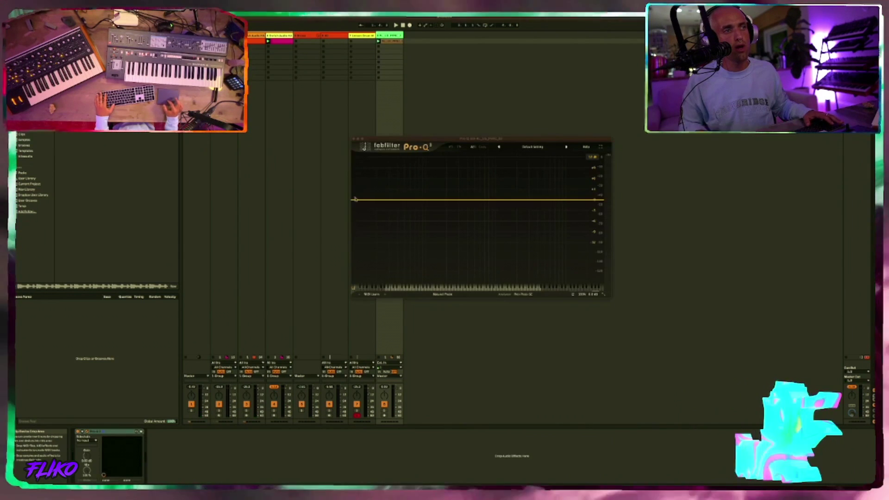
# - Cut the loop's low end in Pro-Q 3 with a very steep low cut placed in the lower mids while the beat plays
pyautogui.moveTo(381, 200); pyautogui.dragTo(446, 221)
pyautogui.press('space')
pyautogui.scroll(8, 445, 201)
# - Add a steep high cut in Pro-Q 3 and tune its frequency to trim the loop's top end
pyautogui.click(598, 200)
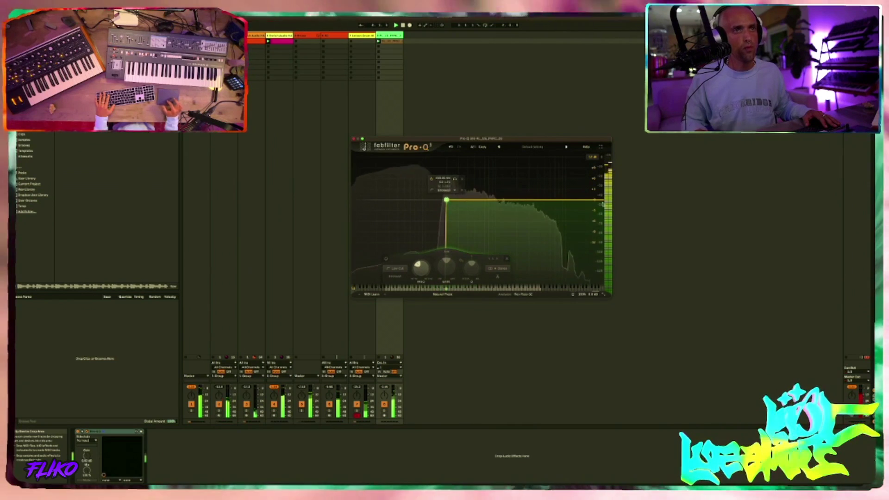
pyautogui.scroll(-10, 509, 271)
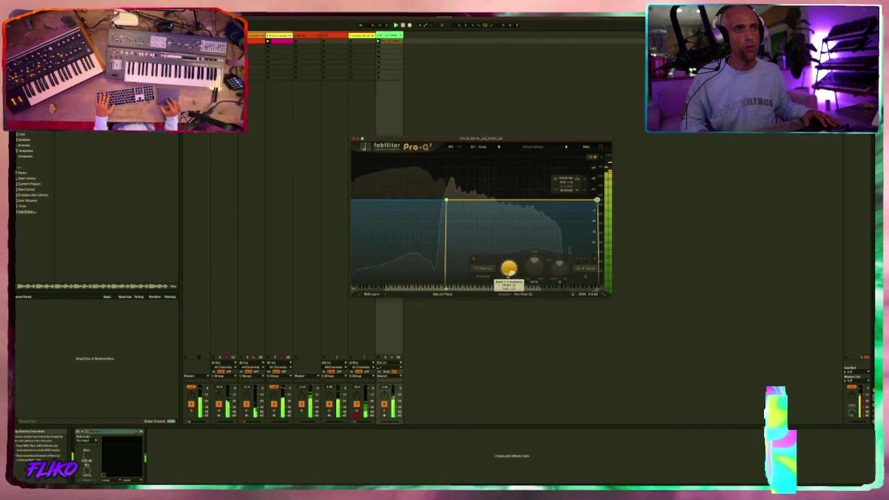
pyautogui.scroll(4, 508, 276)
pyautogui.scroll(6, 508, 273)
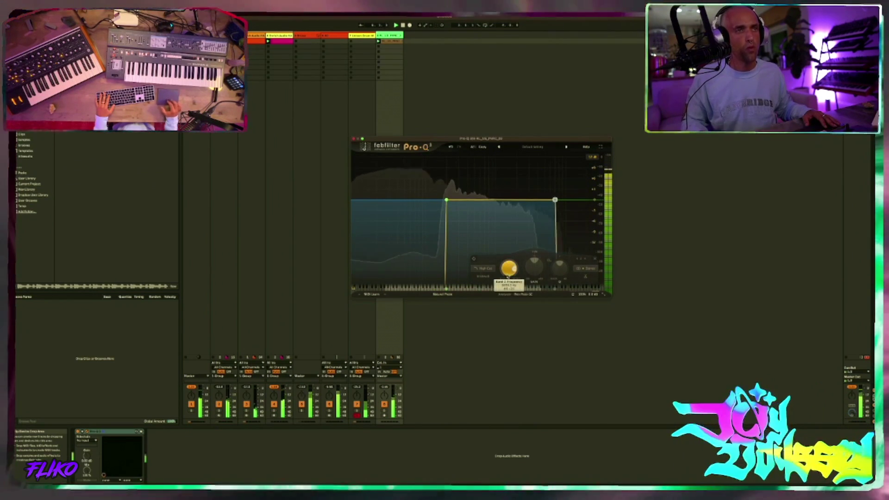
pyautogui.scroll(-1, 509, 274)
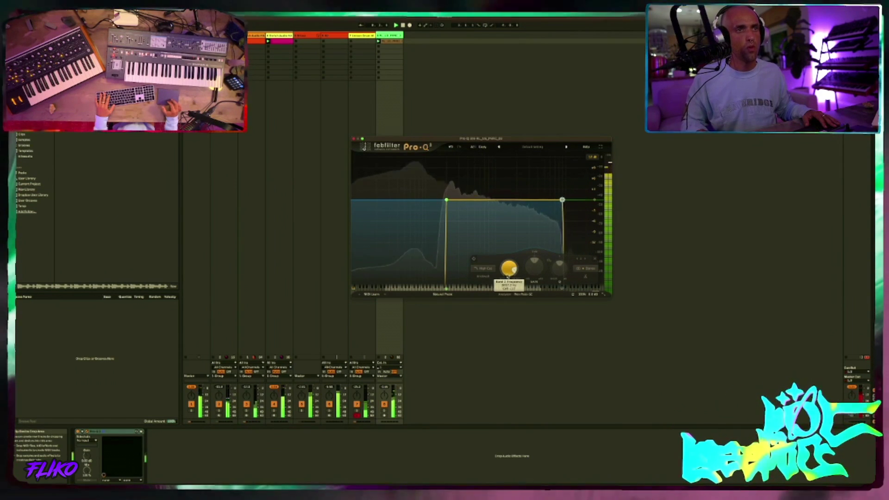
# - Dip the loop's mids with a bell band just above the low cut and duck the track with Kickstart 2
pyautogui.moveTo(492, 200); pyautogui.dragTo(472, 238)
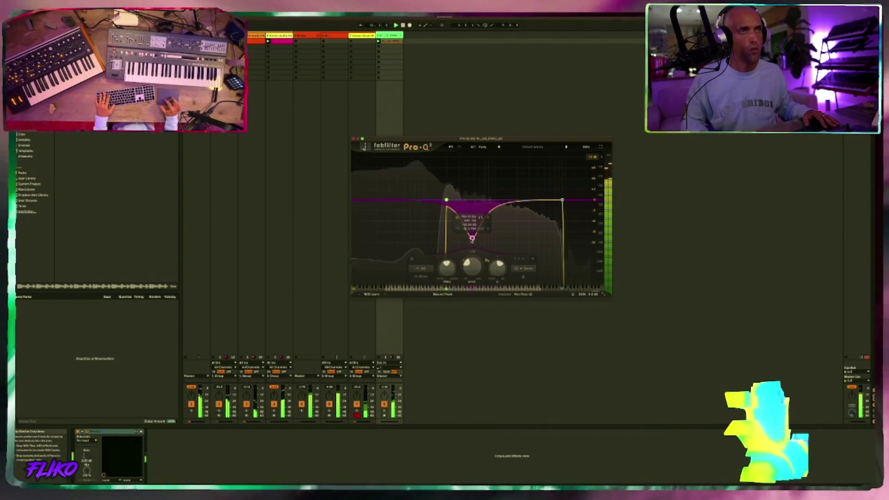
pyautogui.press('super+alt+p')
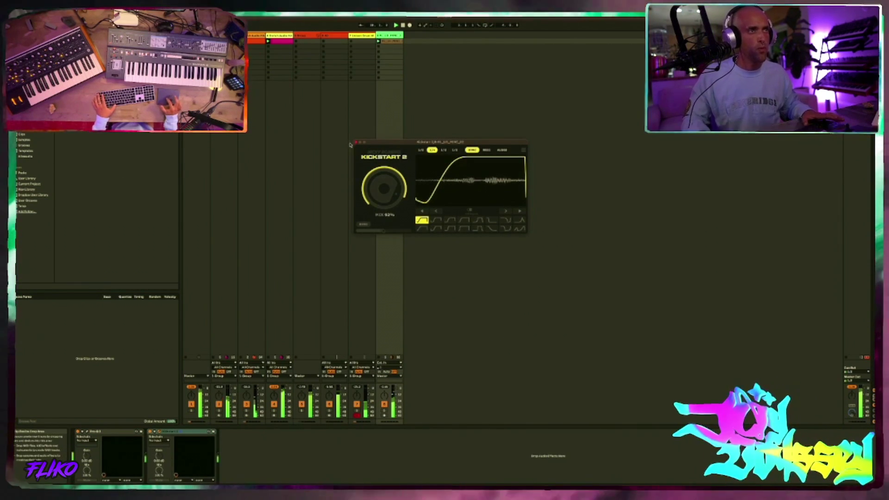
pyautogui.press('super+alt+p')
# - Examine the loop clip's waveform and settings, select the drum group track and play the beat back
pyautogui.click(393, 42)
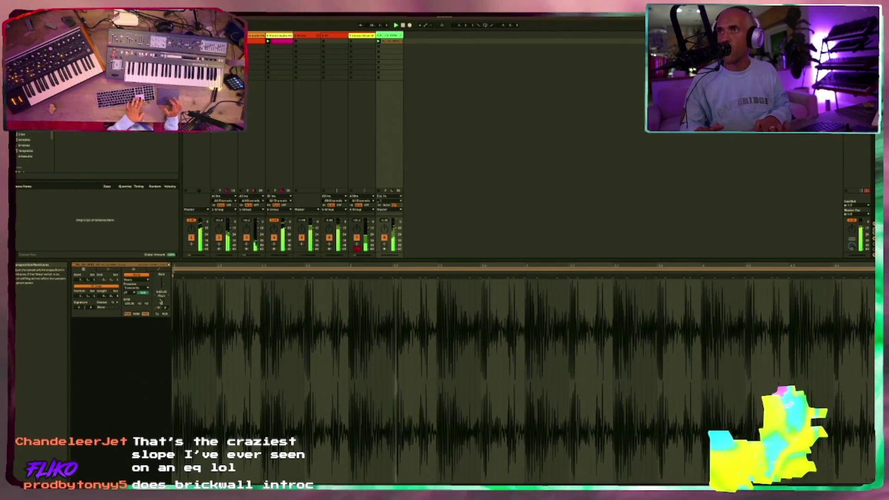
pyautogui.press('space')
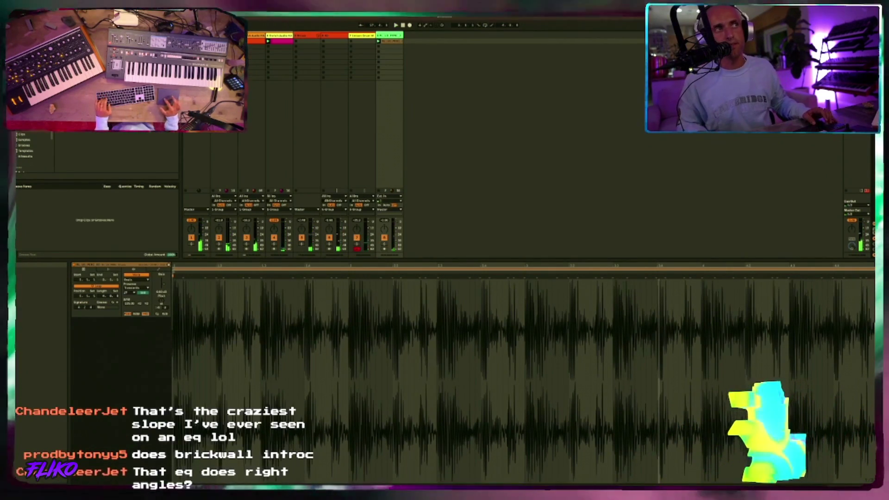
pyautogui.click(309, 36)
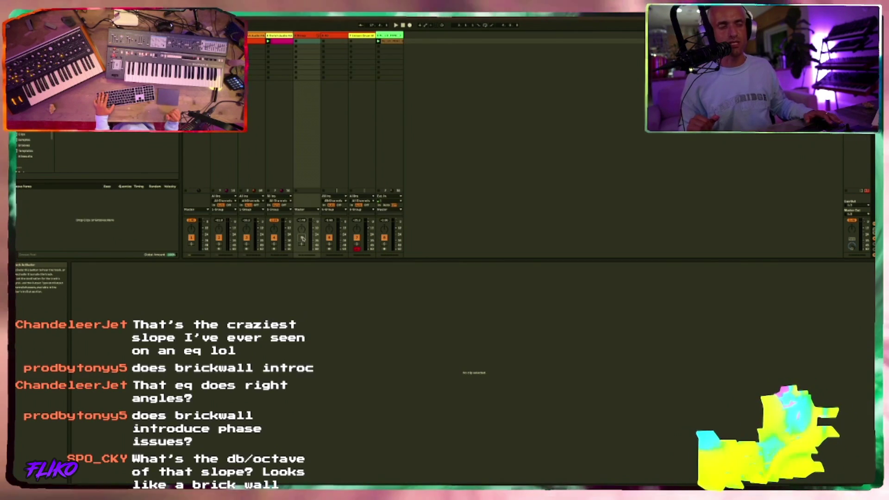
pyautogui.press('space')
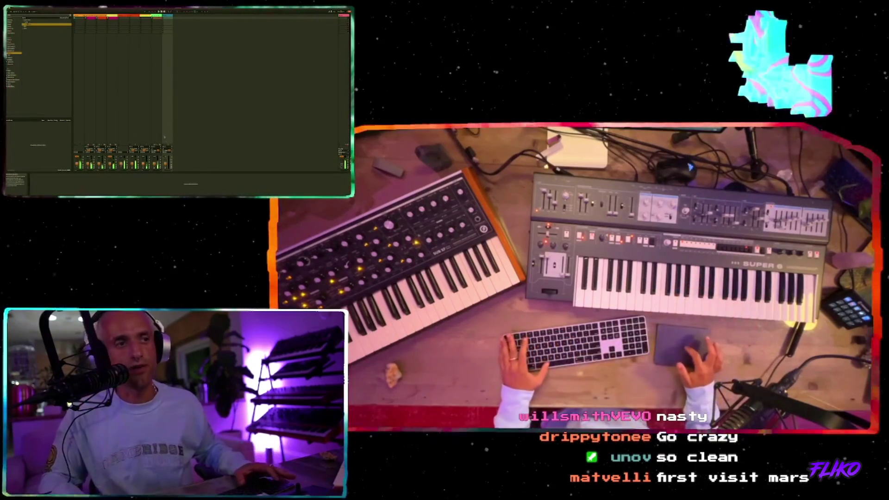
# - Prepare the new audio track for the synth recording and close the ShaperBox window on it
pyautogui.click(168, 150)
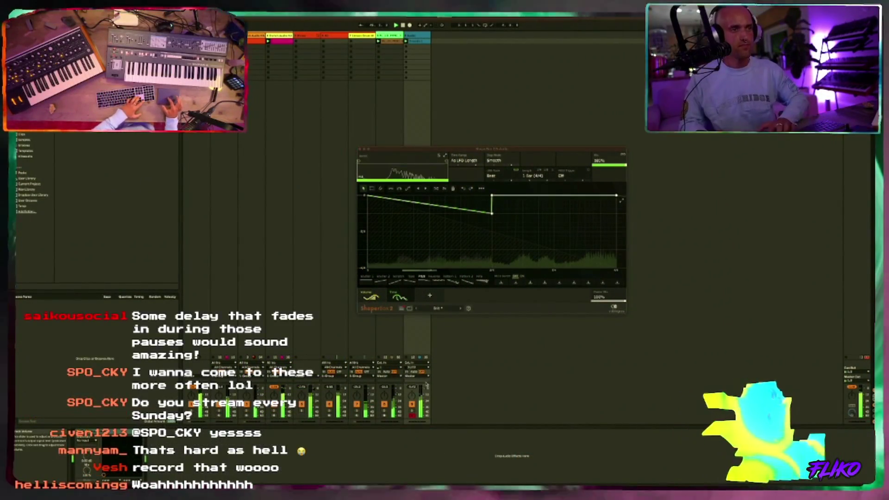
pyautogui.click(361, 149)
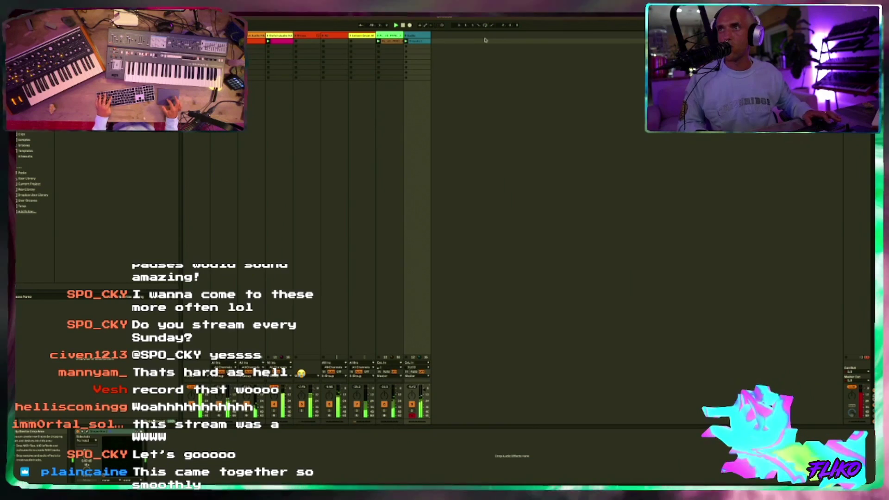
# - Add another audio track beside the recorded synth track and arm it for recording
pyautogui.hotkey('ctrl', 't')
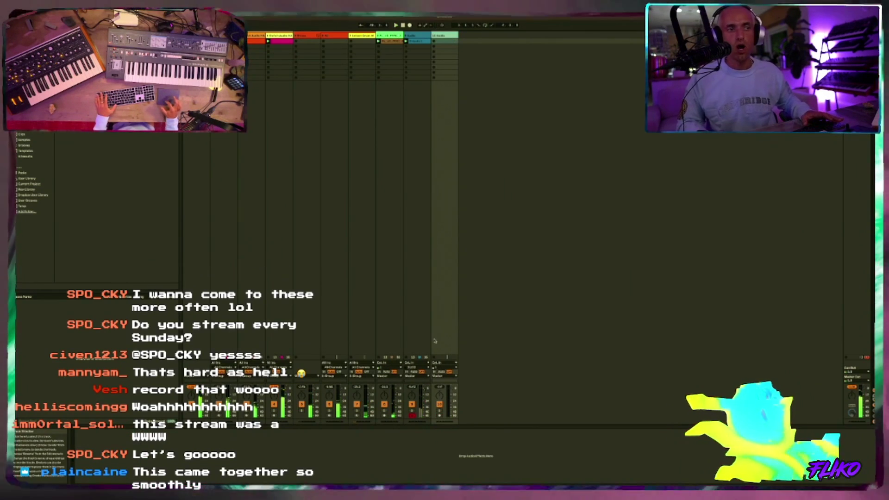
pyautogui.click(439, 415)
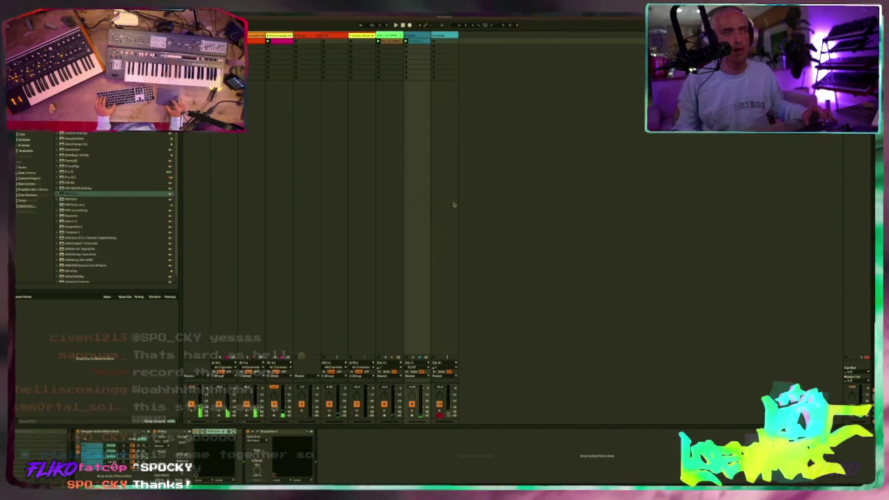
# - Try different low and high limits for HalfTime's frequency band on the master during playback, finishing with the lower limit raised and the upper limit off
pyautogui.press('space')
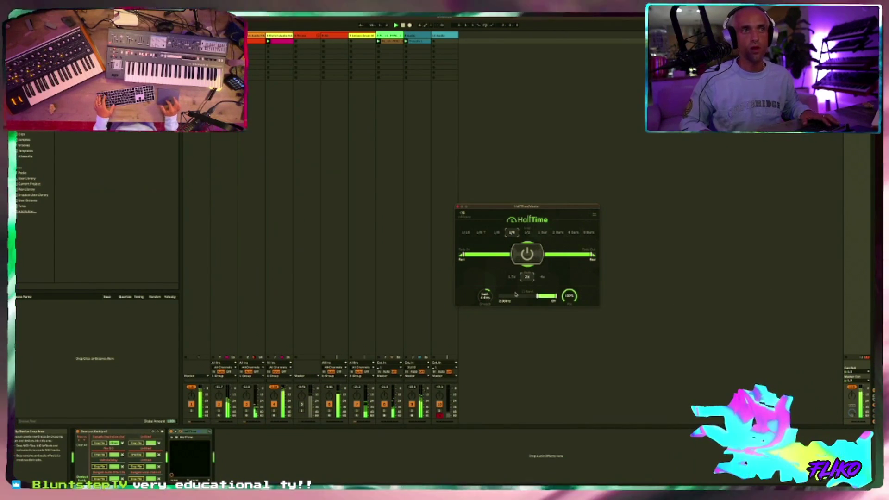
pyautogui.moveTo(536, 299); pyautogui.dragTo(548, 298)
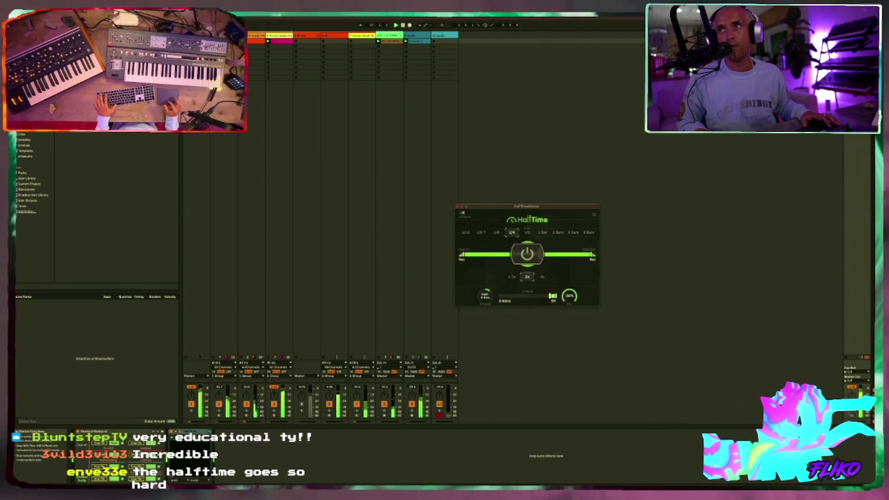
pyautogui.moveTo(551, 296); pyautogui.dragTo(494, 300)
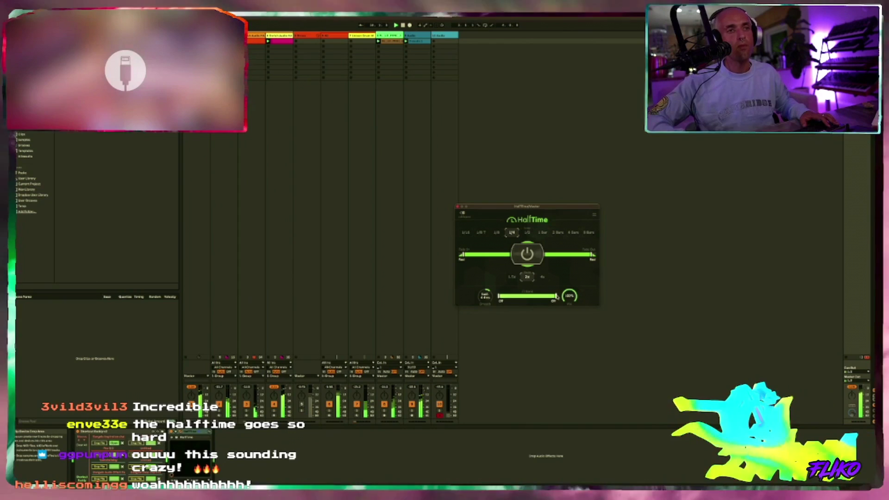
pyautogui.moveTo(557, 297); pyautogui.dragTo(554, 297)
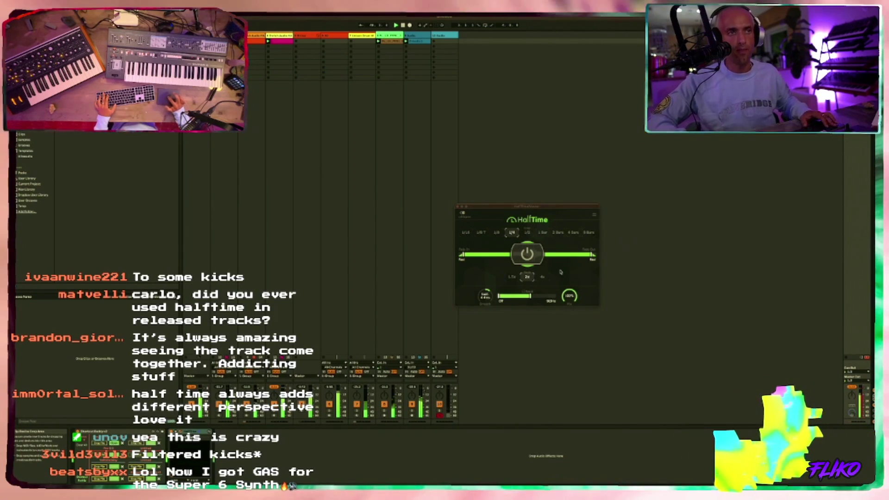
pyautogui.moveTo(530, 297); pyautogui.dragTo(532, 296)
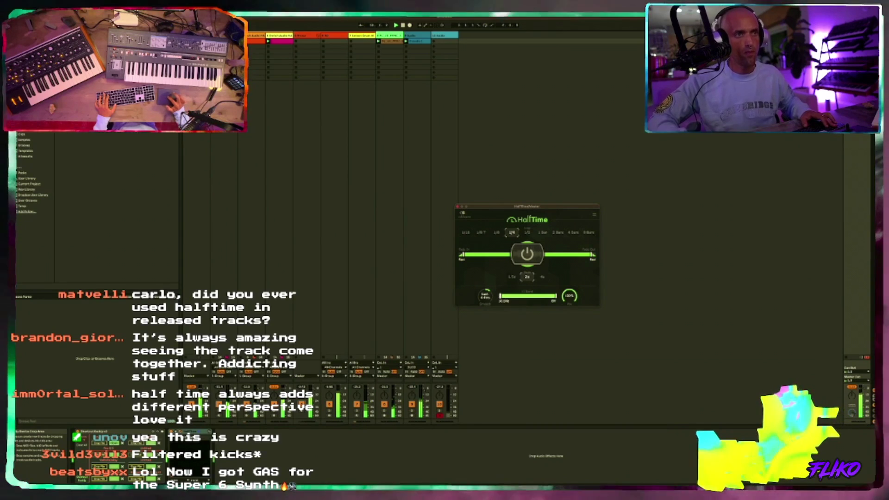
pyautogui.moveTo(501, 296); pyautogui.dragTo(521, 296)
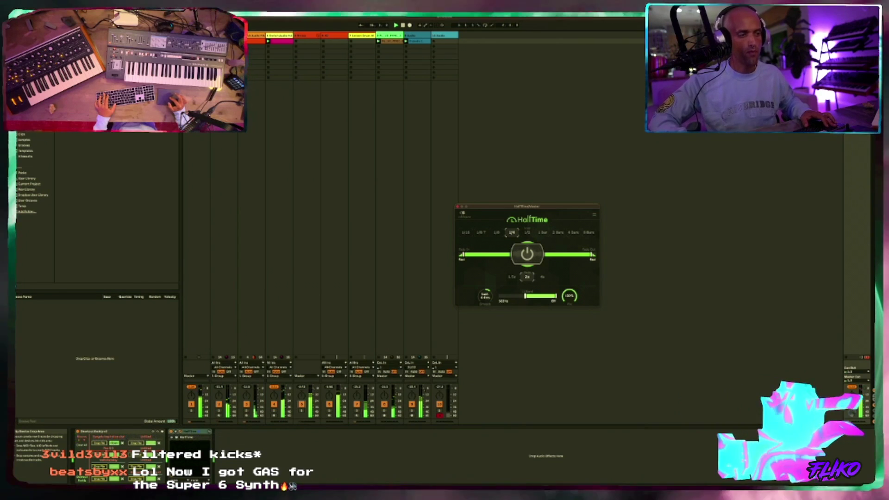